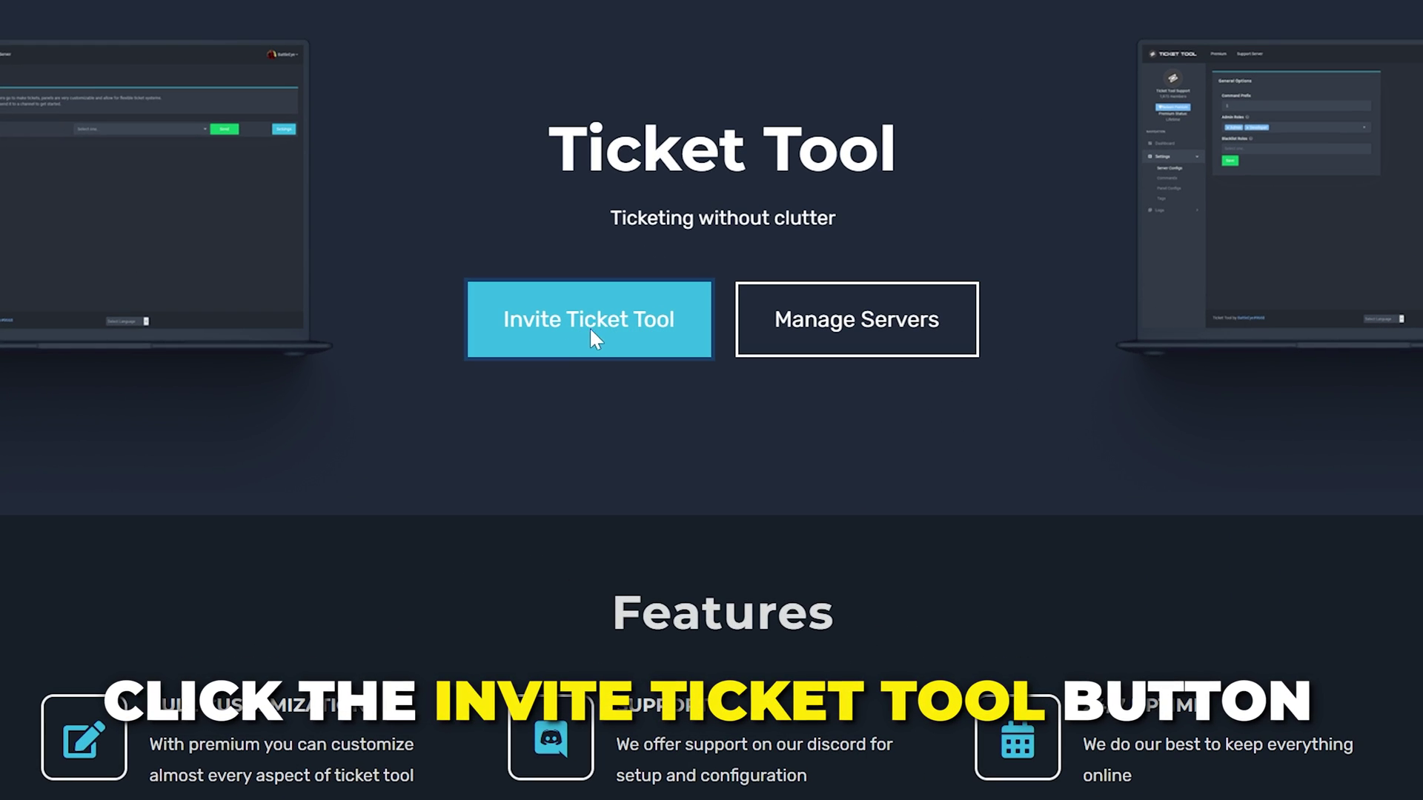
# - Invite the Ticket Tool bot to the SlurpTutorial server and authorize it with the preselected permissions
pyautogui.click(596, 329)
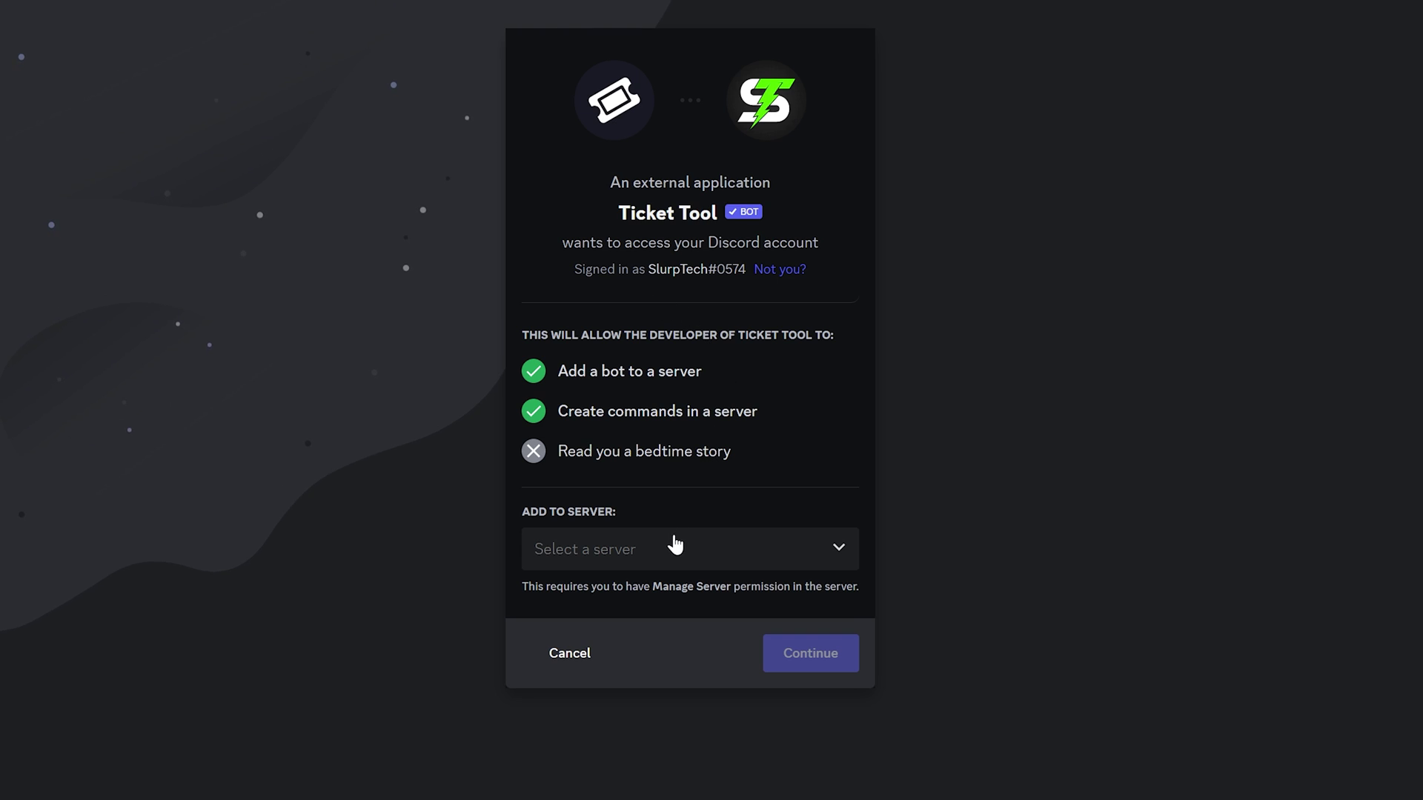
pyautogui.click(675, 545)
pyautogui.scroll(-5, 673, 676)
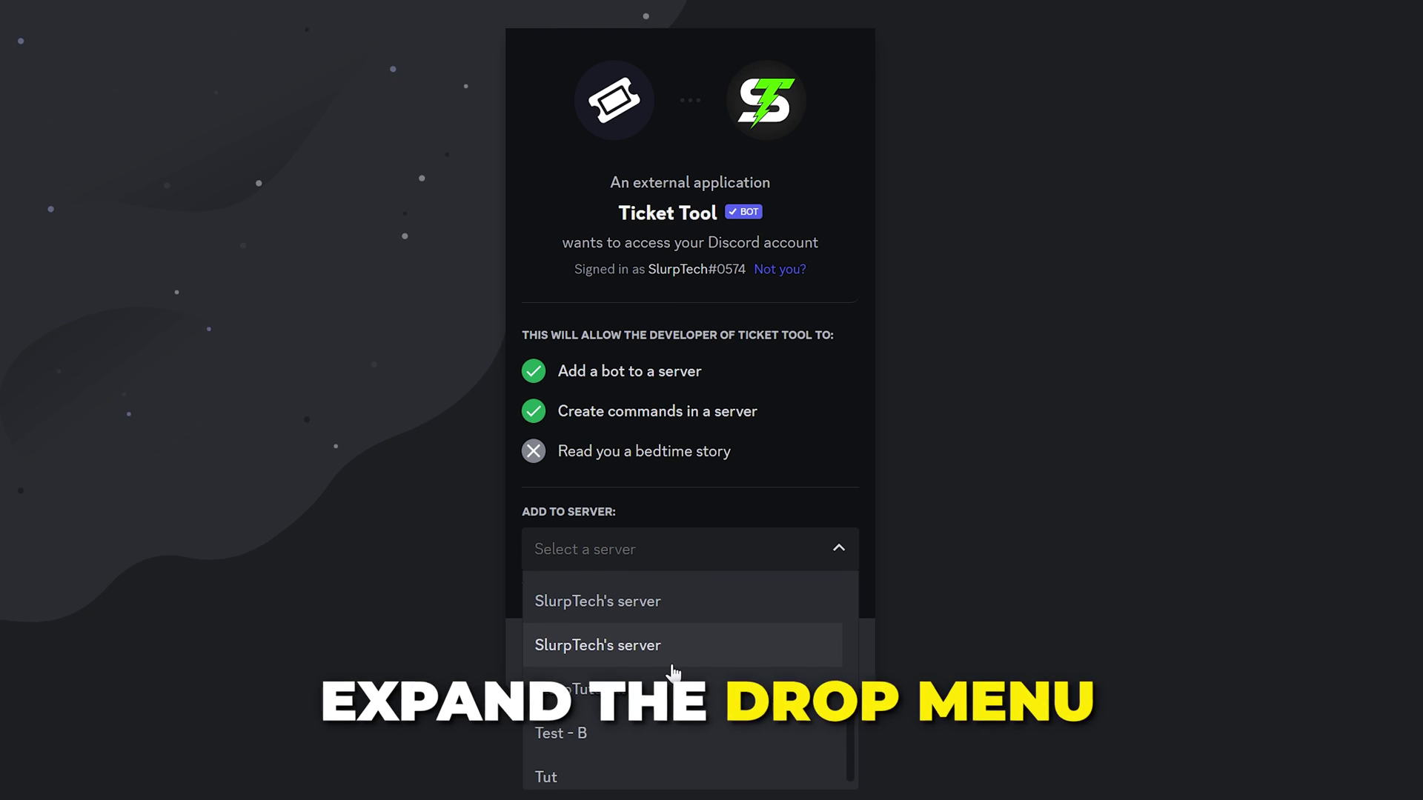
pyautogui.click(637, 687)
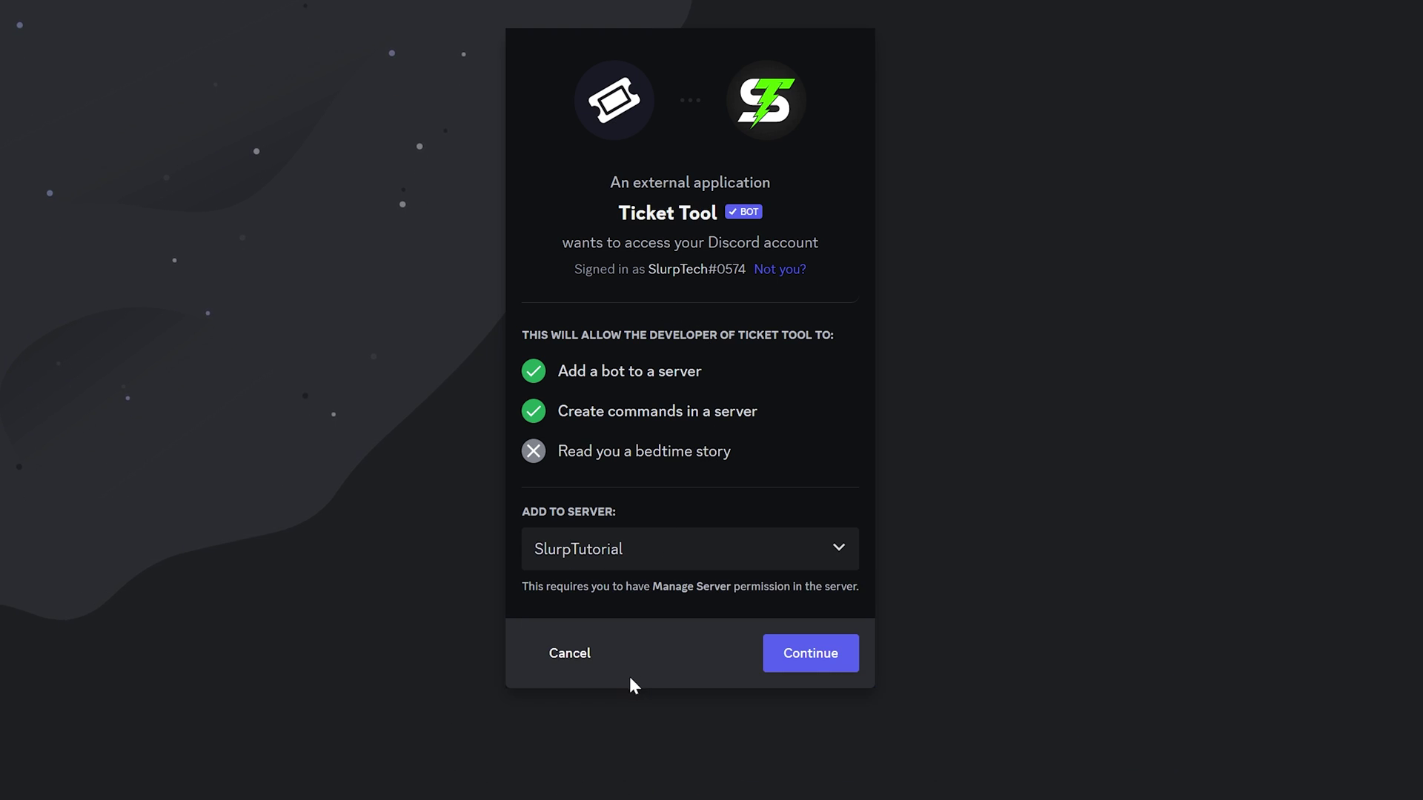
pyautogui.click(810, 655)
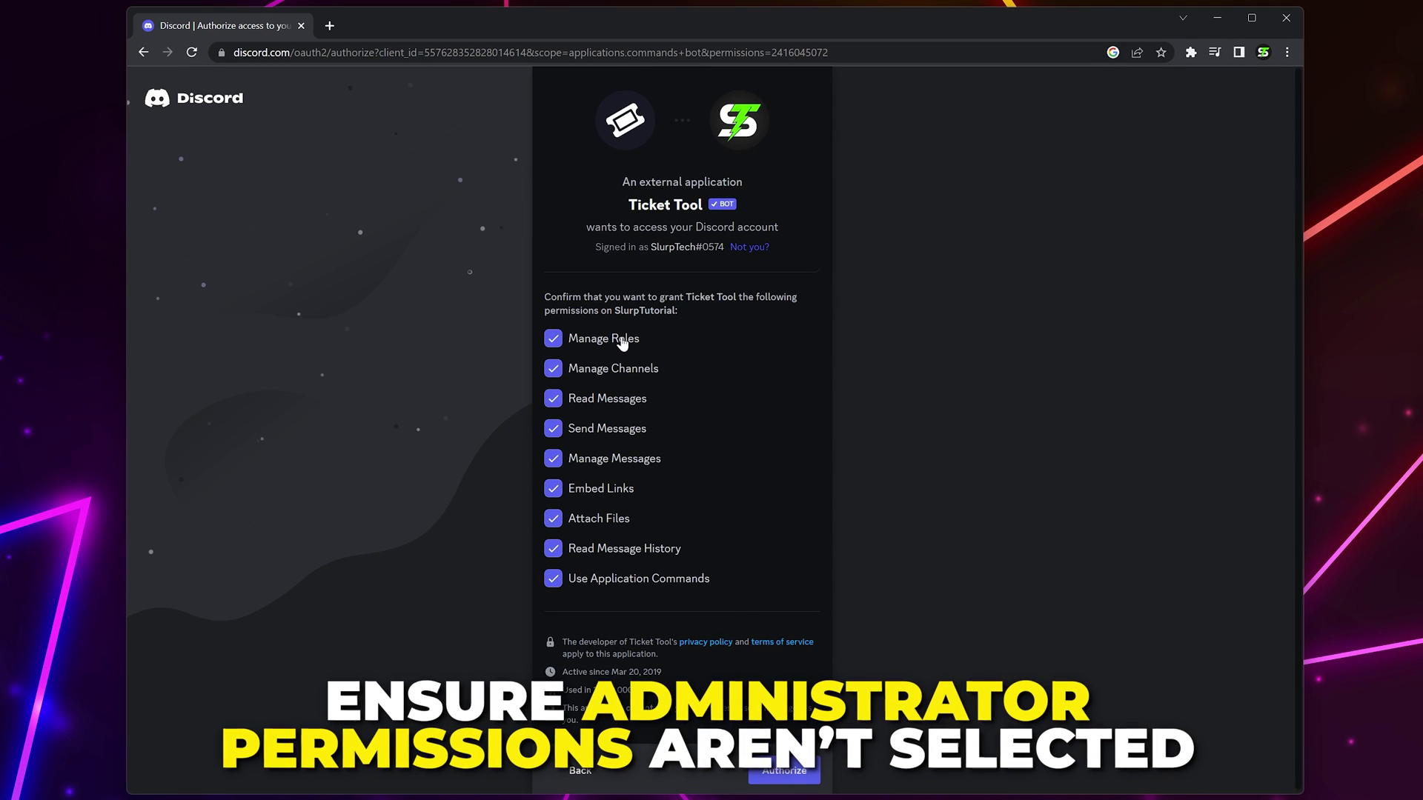
pyautogui.click(774, 772)
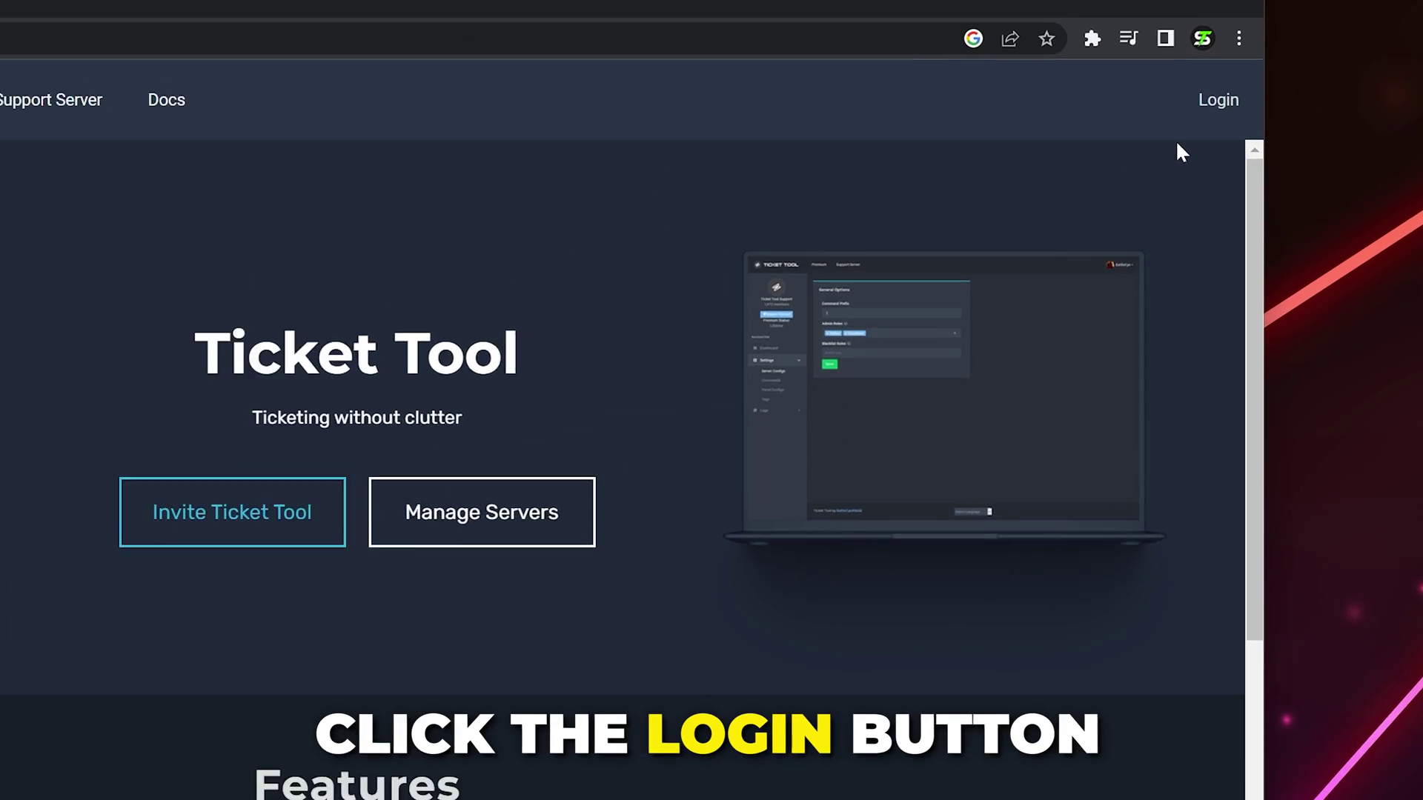
# - Log in to the Ticket Tool website and authorize access with the Discord account
pyautogui.click(1273, 92)
pyautogui.click(841, 747)
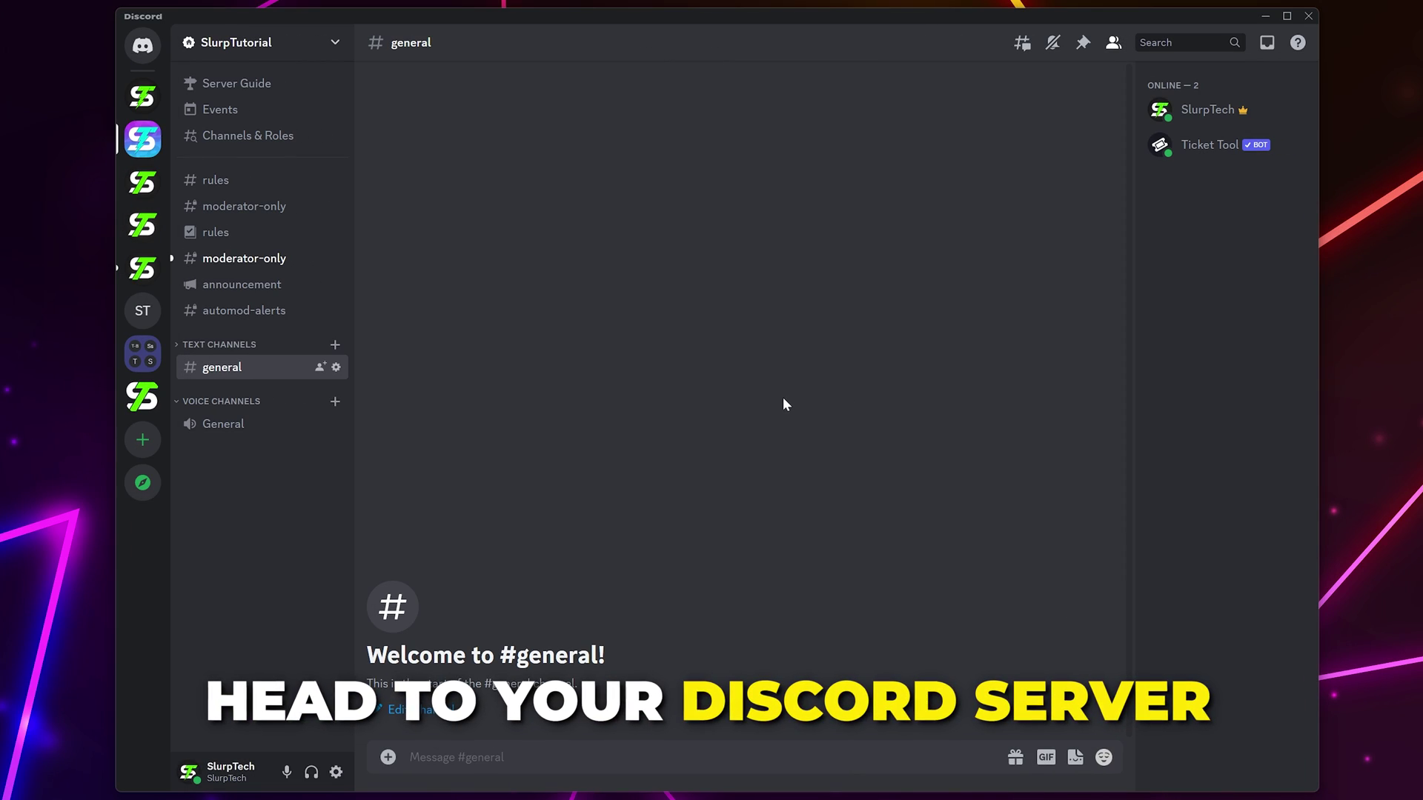
# - Switch to Discord and, in the SlurpTutorial server's role settings, move the Ticket Tool role directly below Staff
pyautogui.click(263, 49)
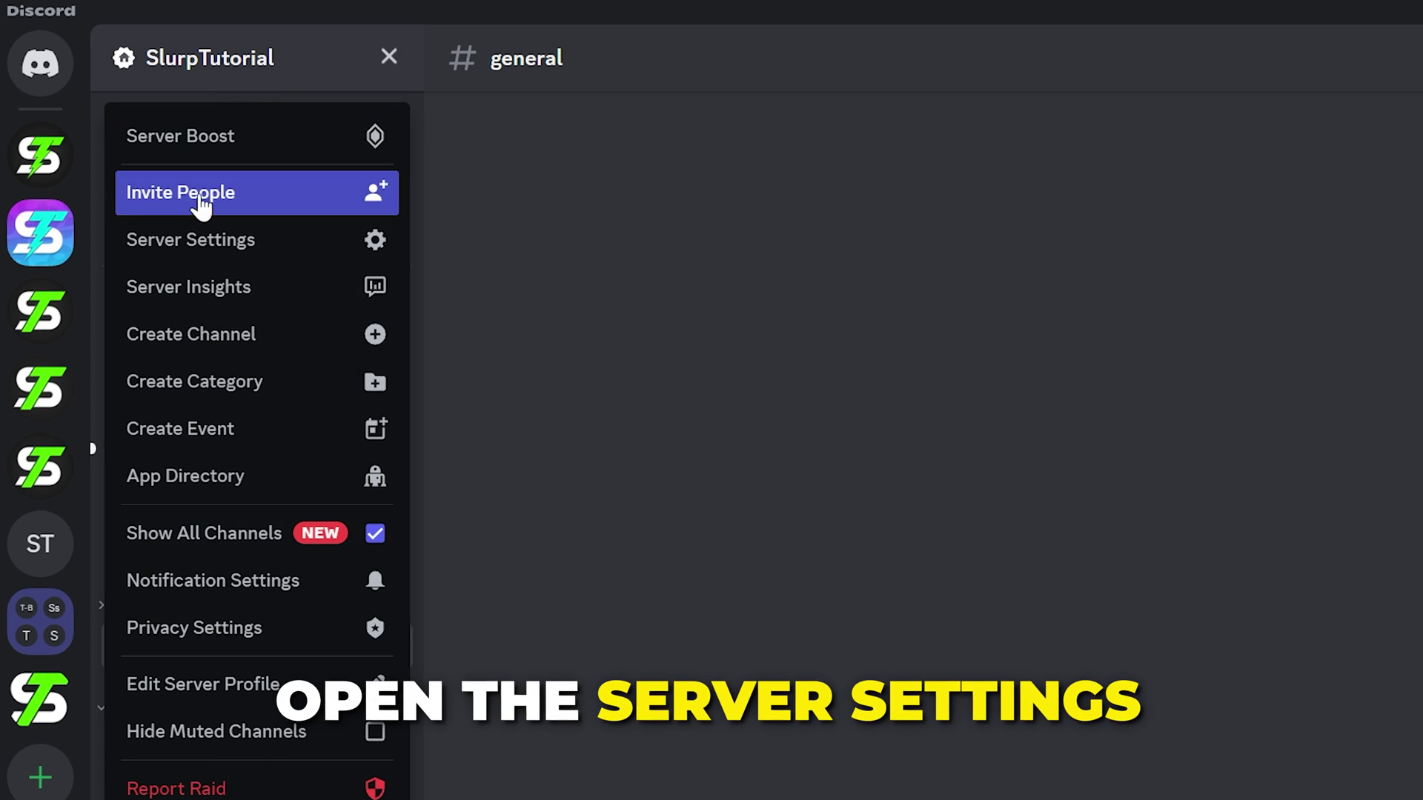
pyautogui.click(187, 252)
pyautogui.click(218, 182)
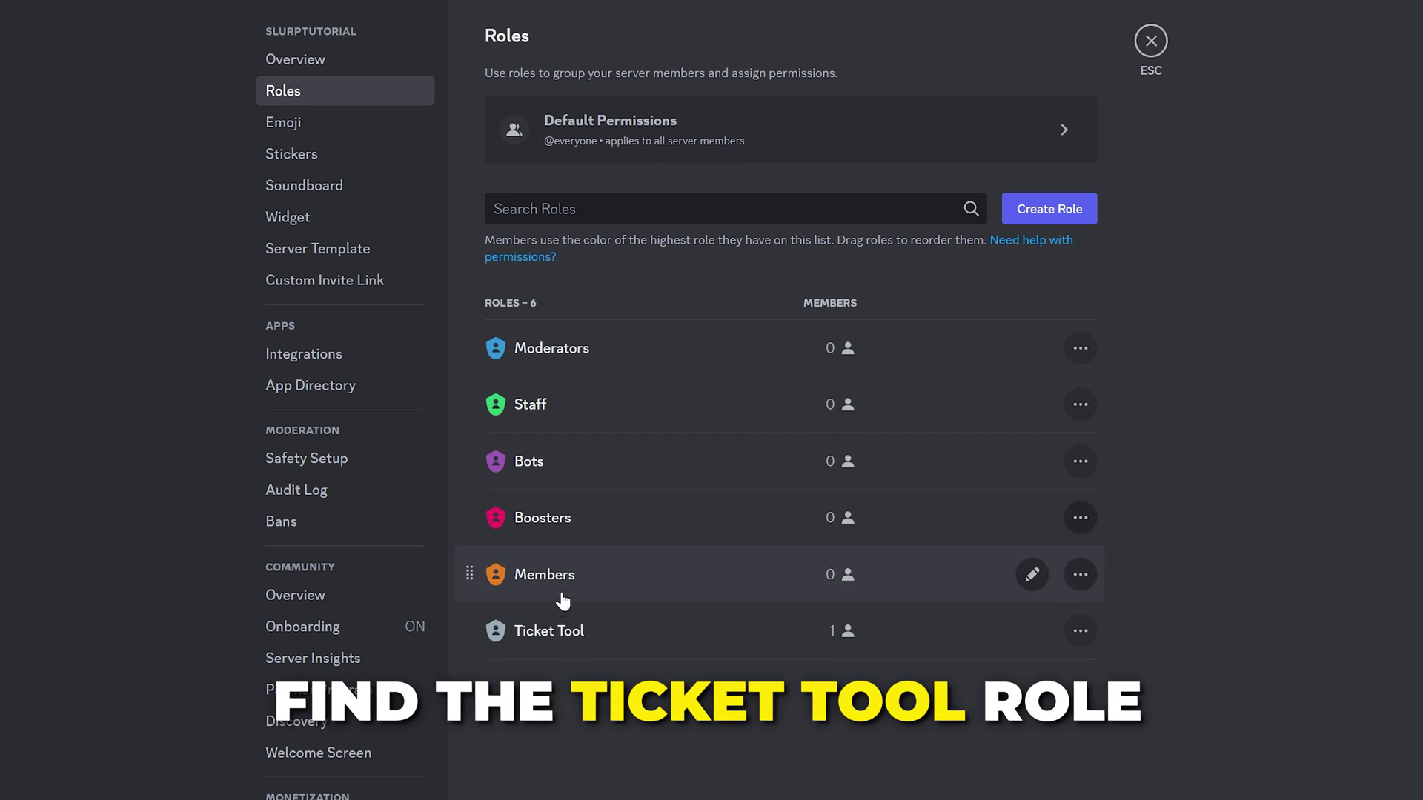
pyautogui.moveTo(481, 627); pyautogui.dragTo(471, 438)
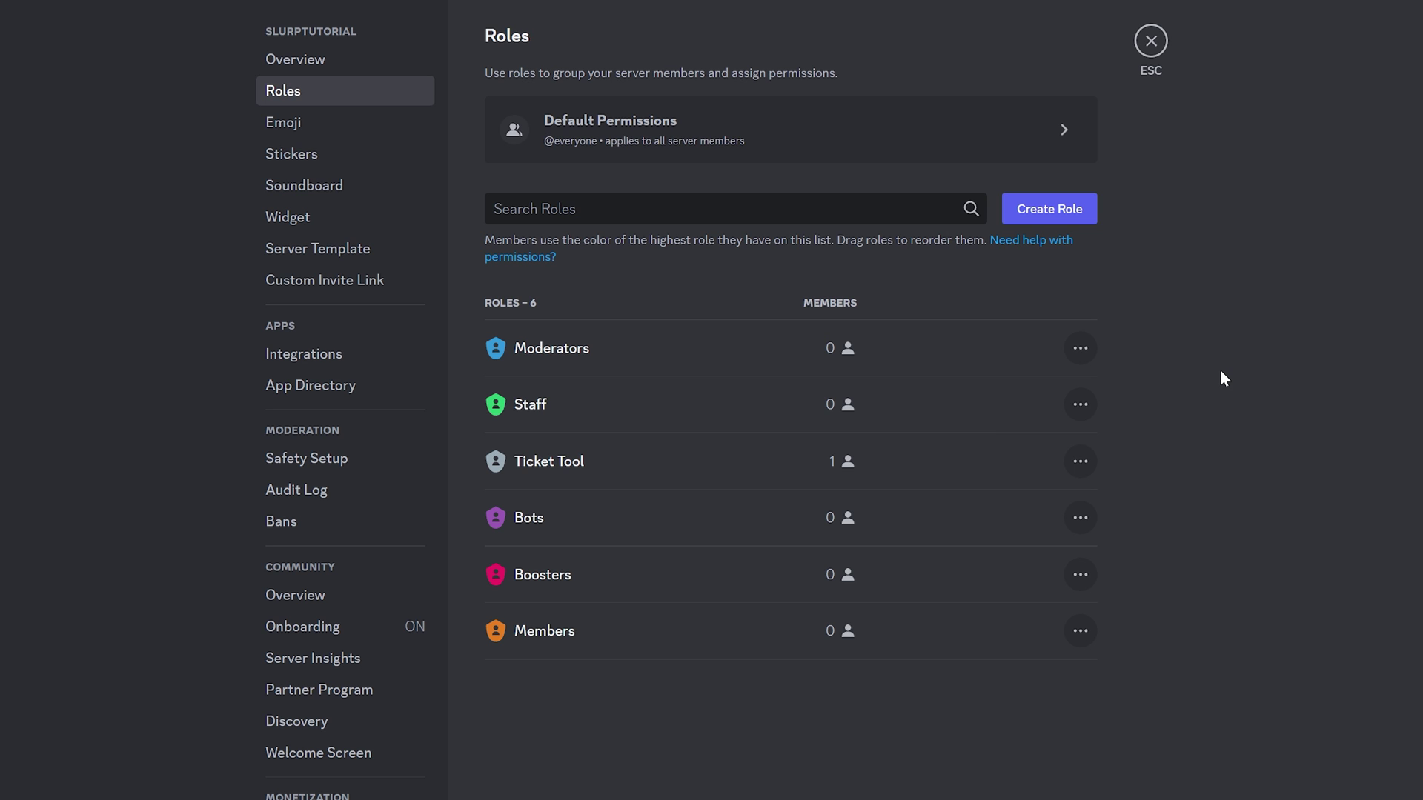
# - Create a role named Support Staff with the teal preset color and move it above Boosters in the role list
pyautogui.click(1041, 209)
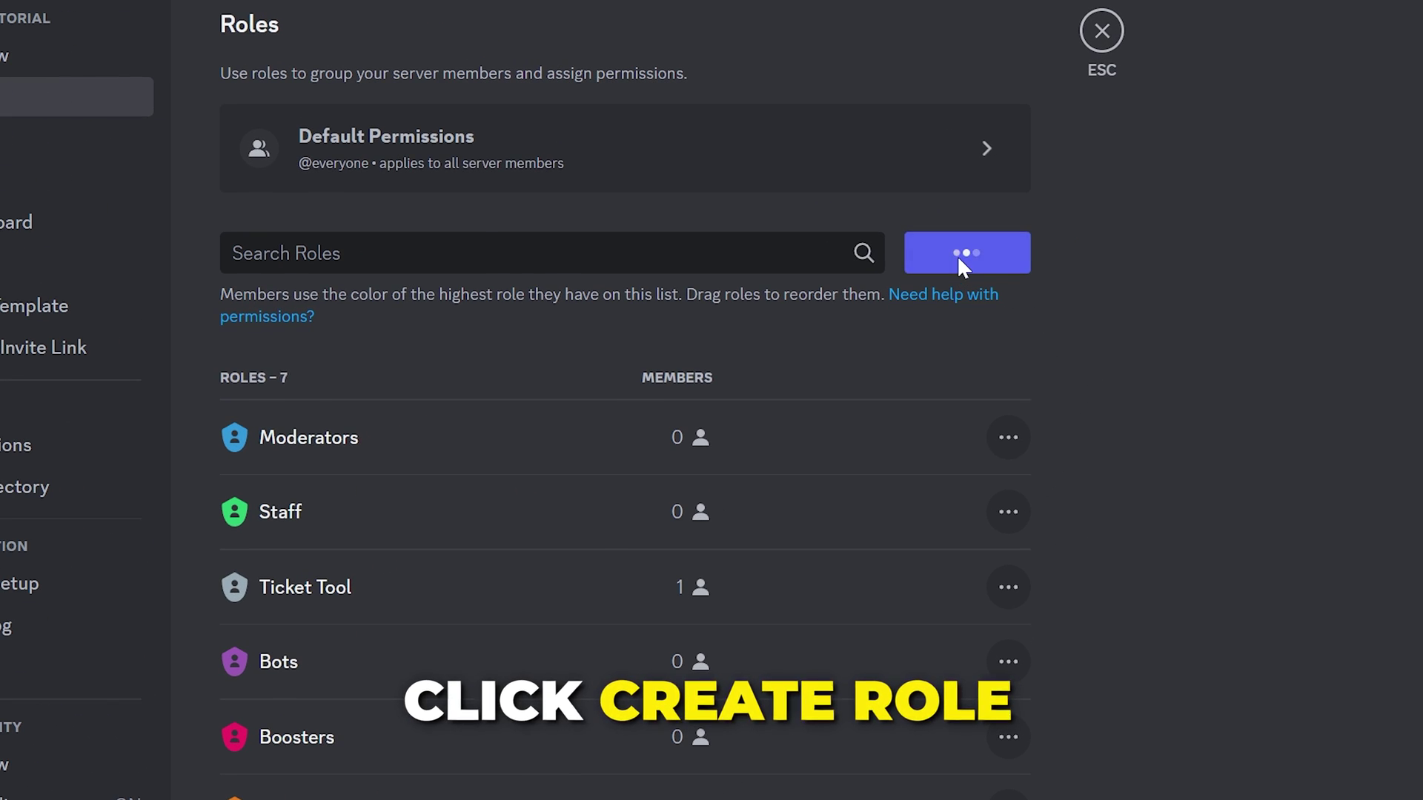
pyautogui.hotkey('ctrl', 'a')
pyautogui.write('Support Staff')
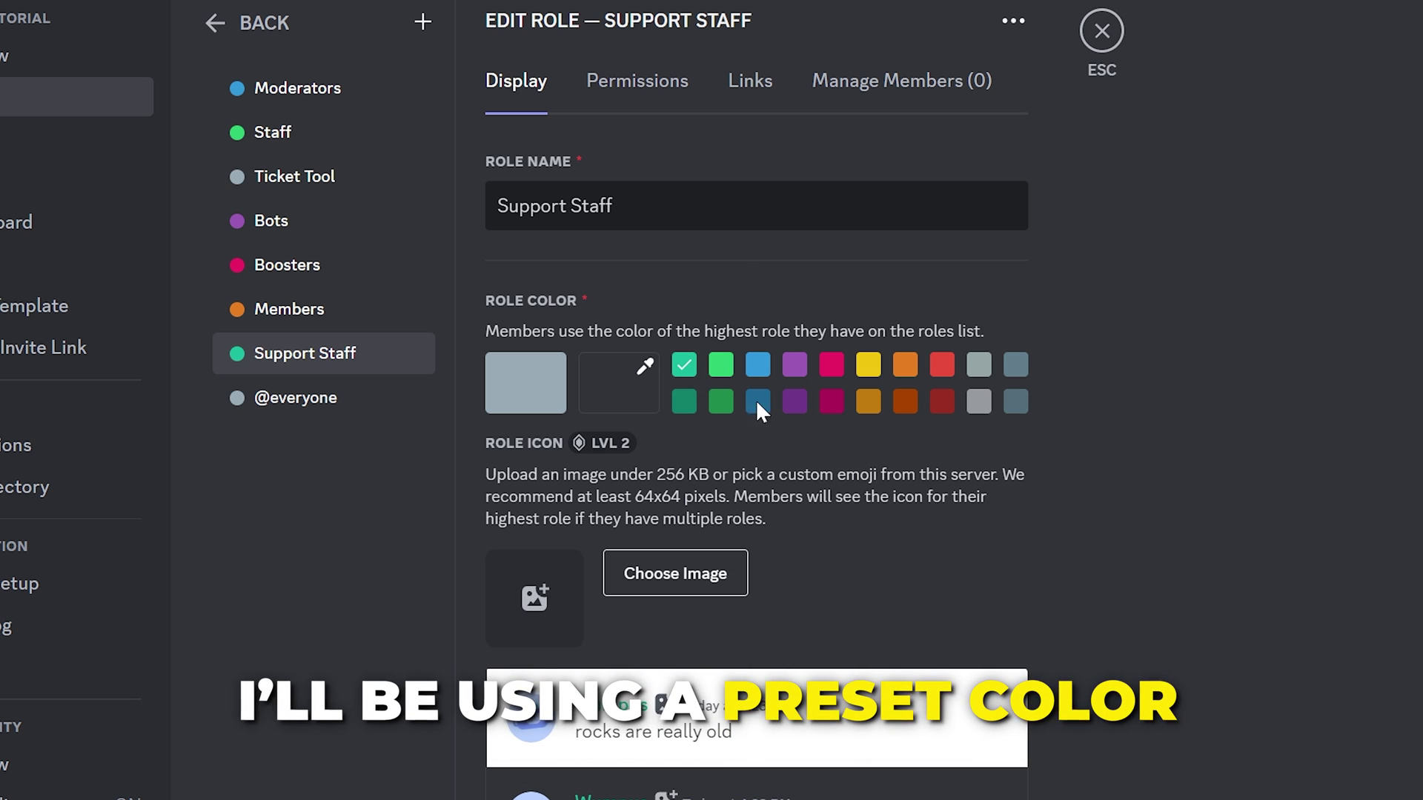
pyautogui.scroll(-4, 787, 421)
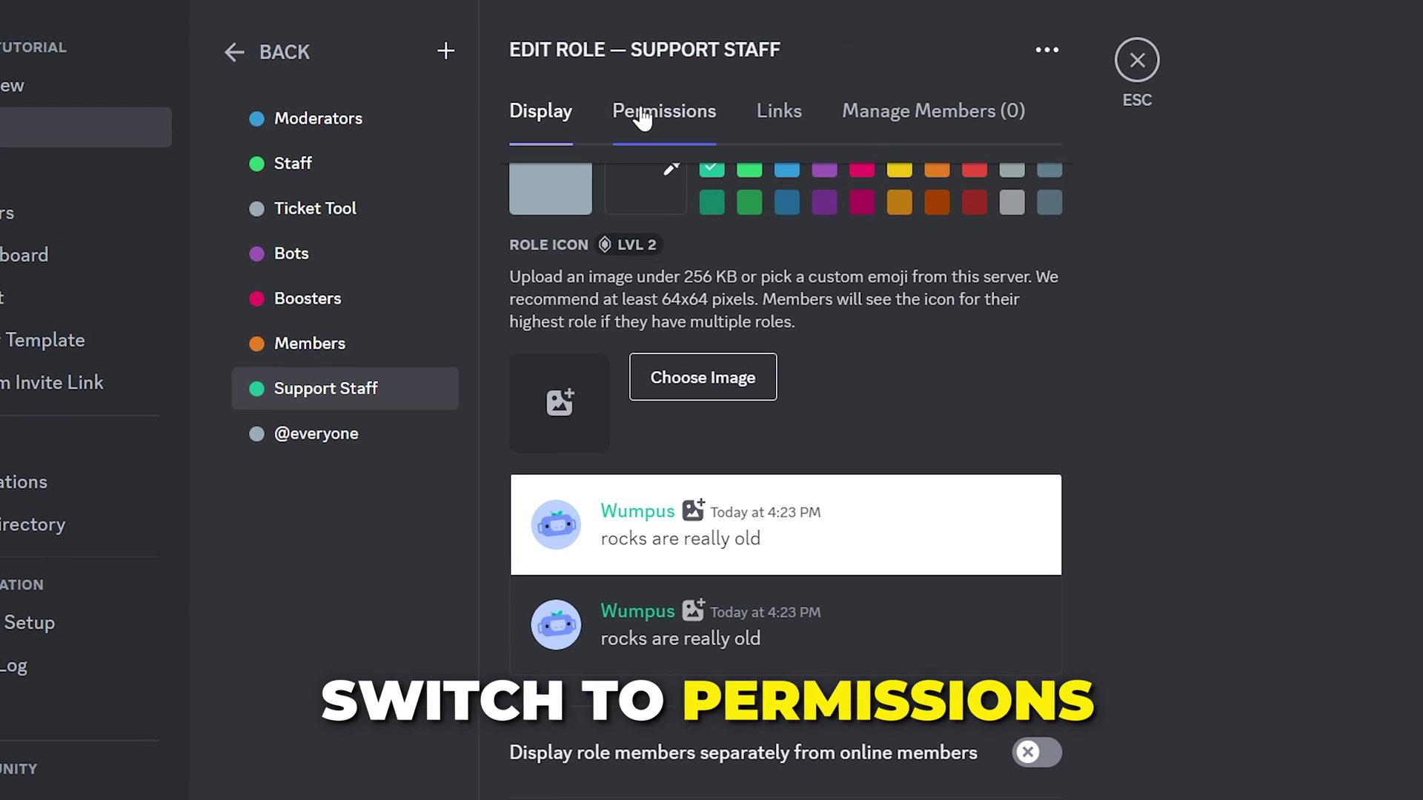
pyautogui.click(644, 104)
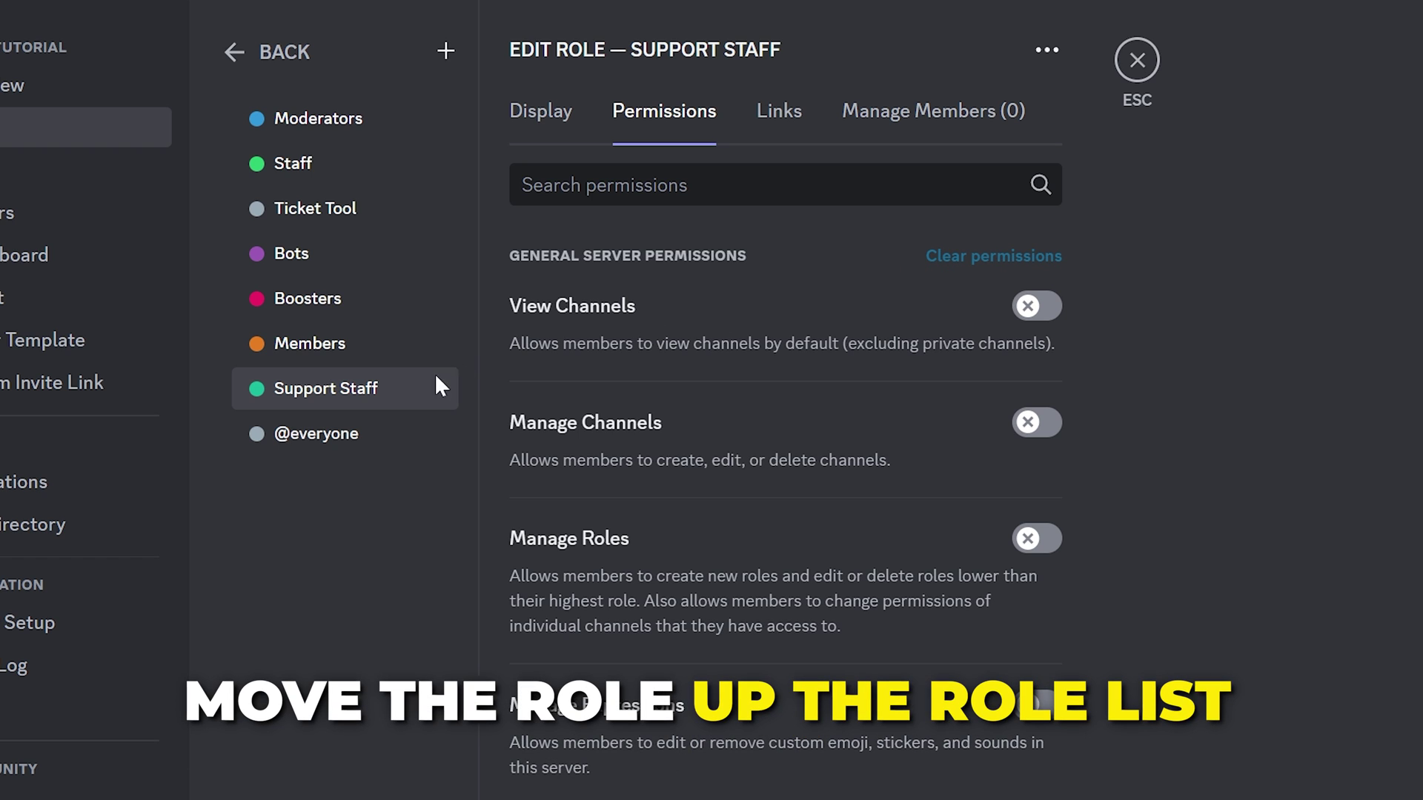
pyautogui.moveTo(349, 393); pyautogui.dragTo(357, 287)
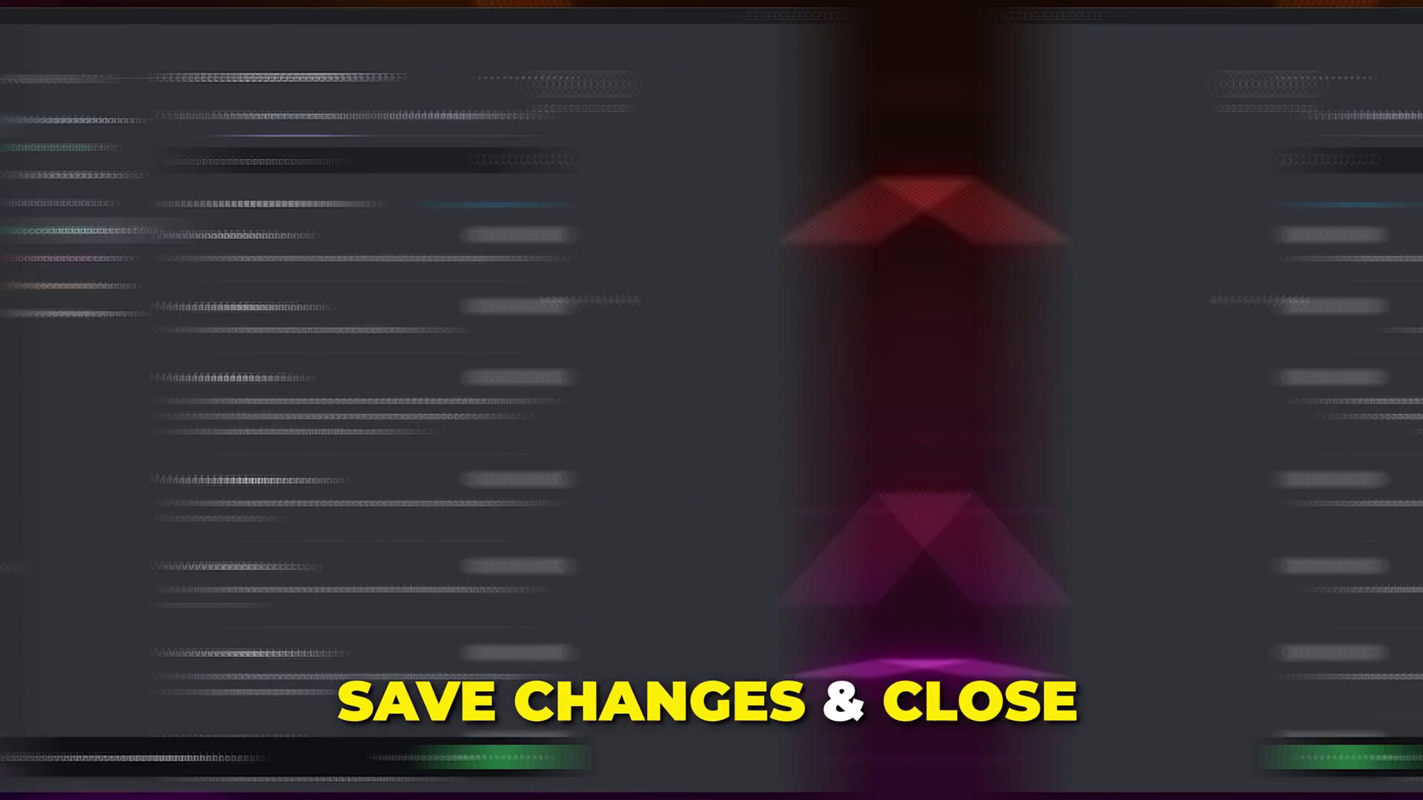
# - Set up a new private category named Support in the server's channel list
pyautogui.rightClick(286, 331)
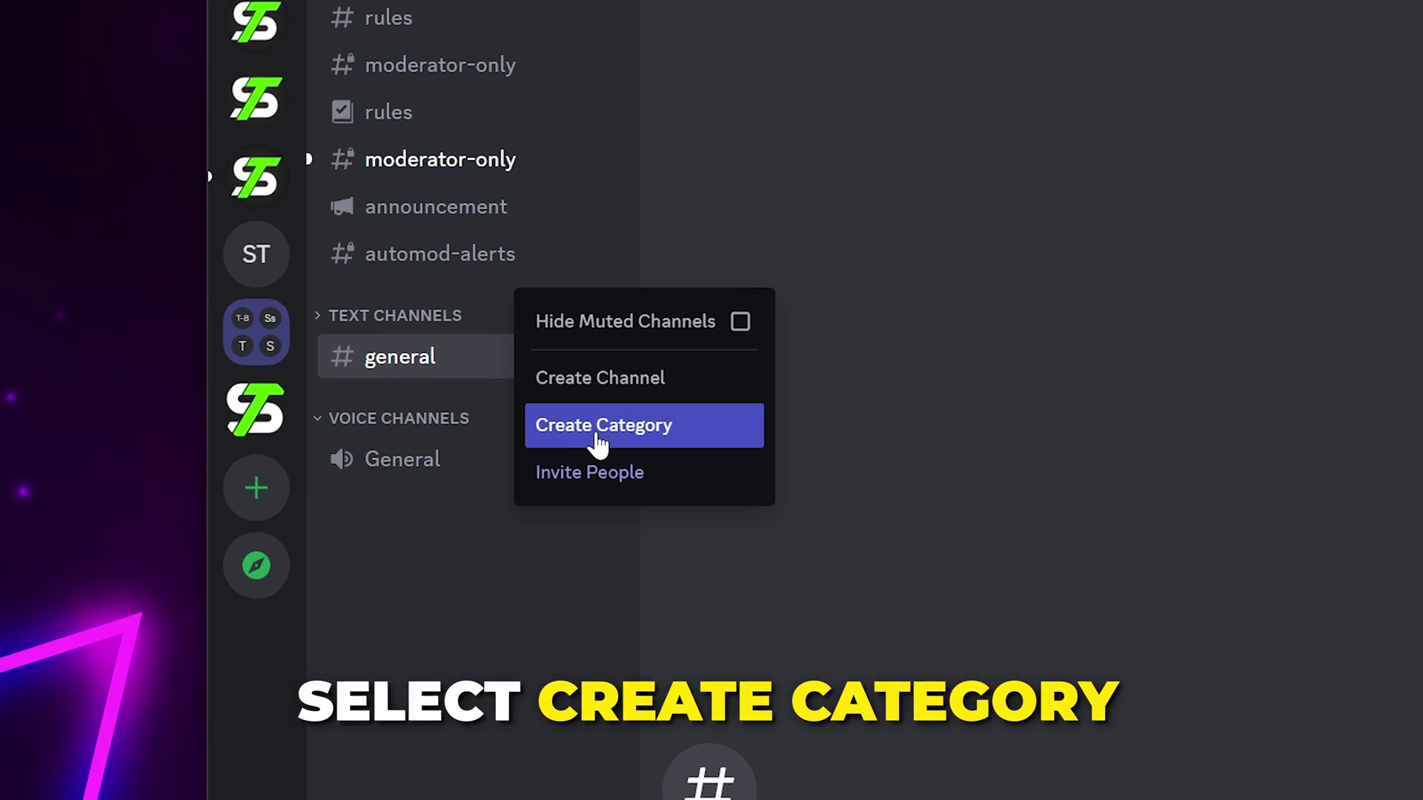
pyautogui.click(604, 436)
pyautogui.write('Support')
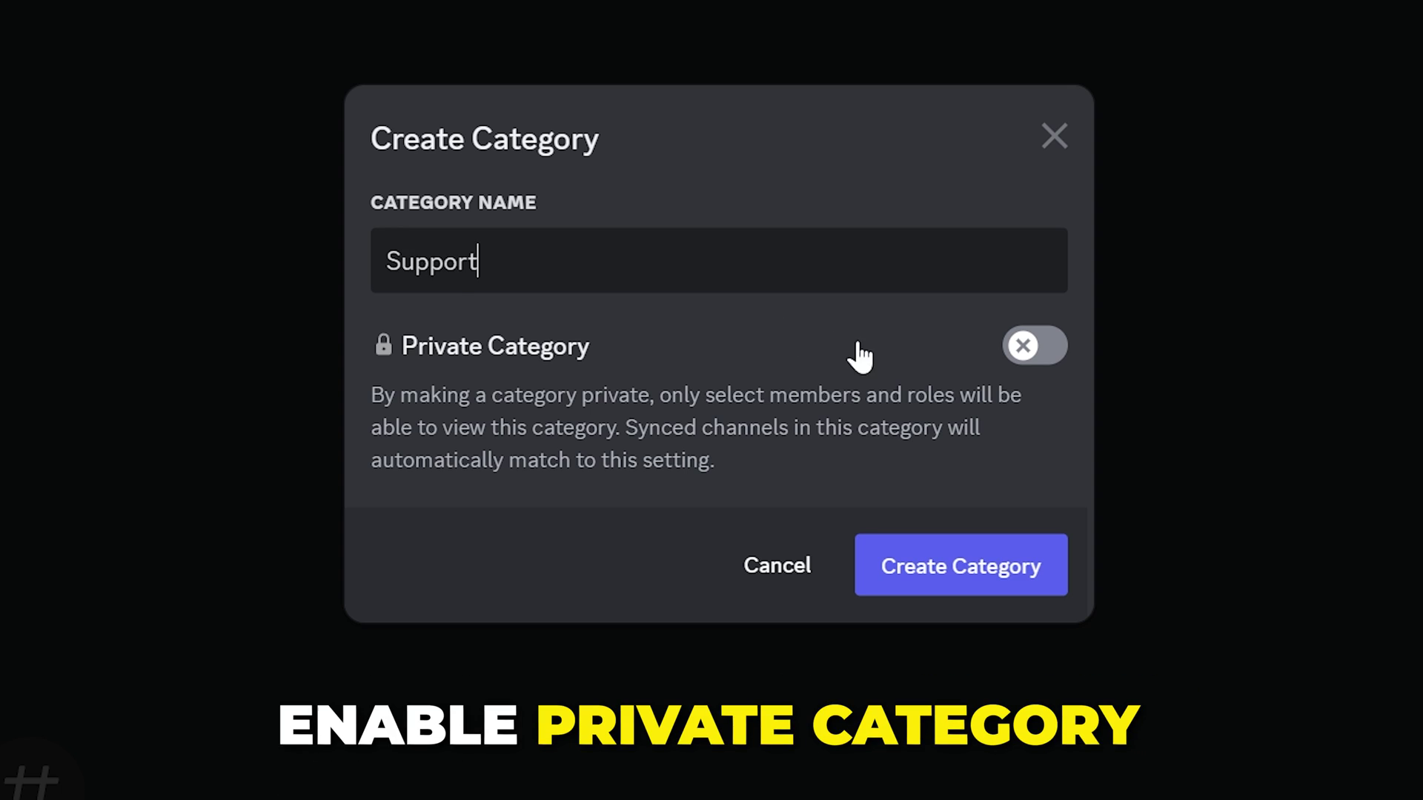
pyautogui.click(1029, 355)
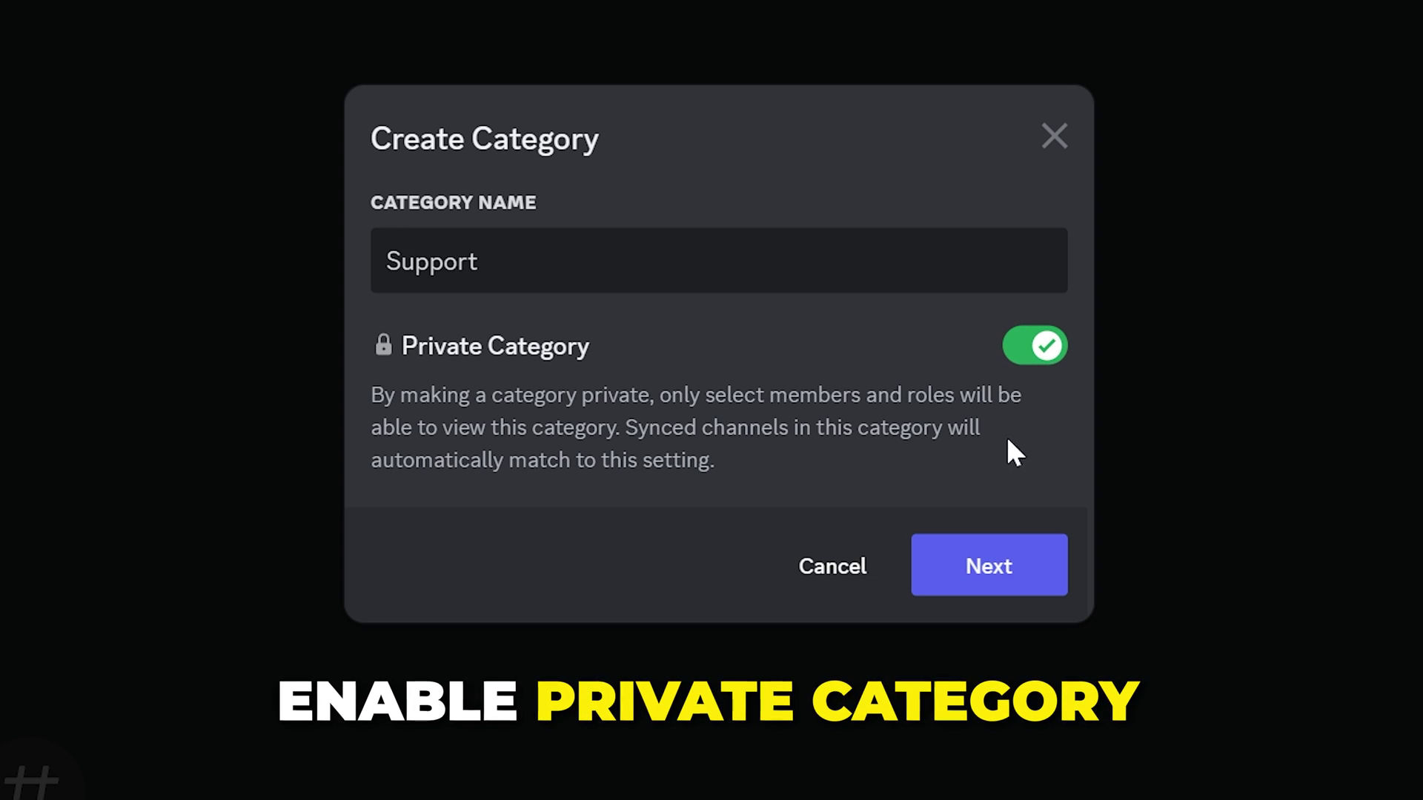
pyautogui.click(975, 589)
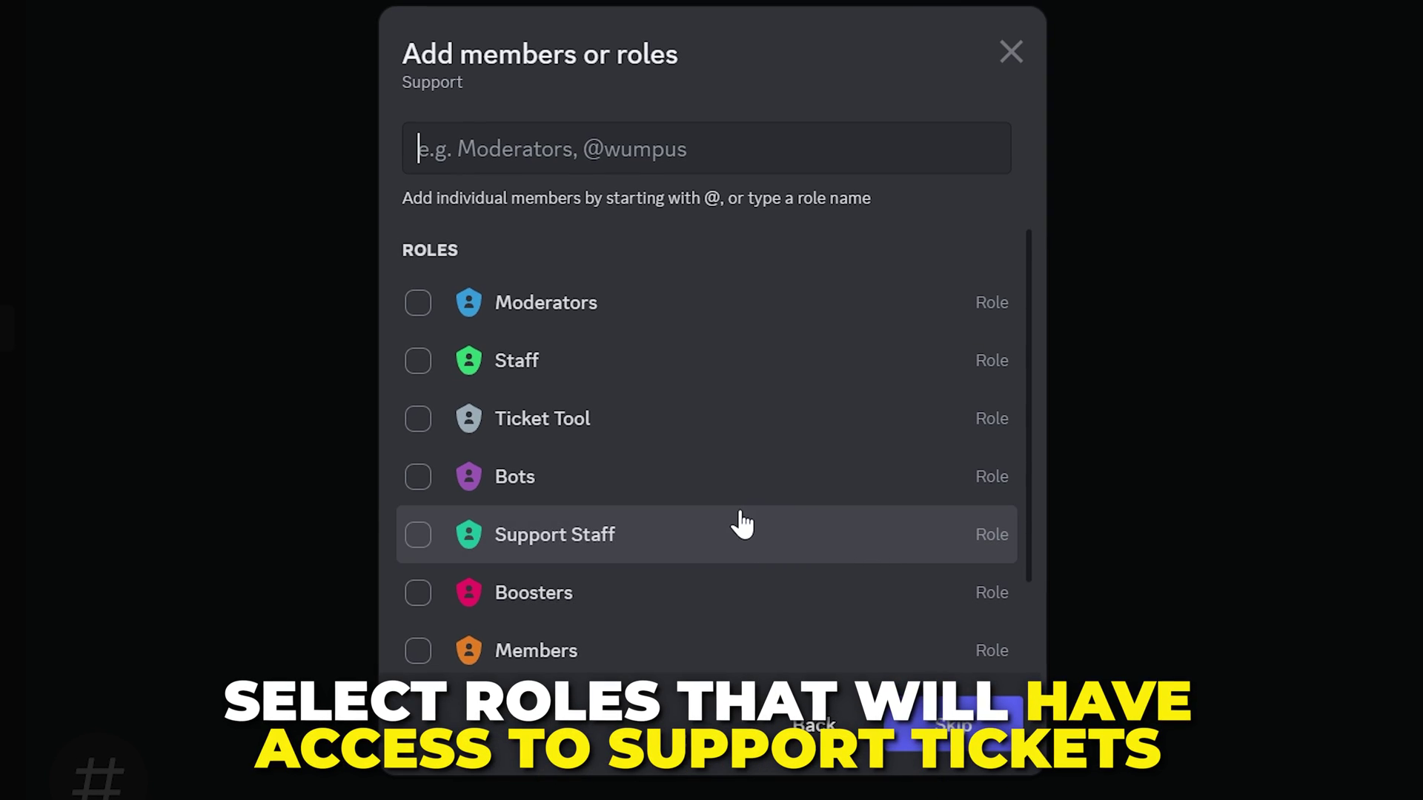
# - Create the category with access for the Members, Ticket Tool, Support Staff and Moderators roles, and move it above Text Channels
pyautogui.scroll(-2, 741, 526)
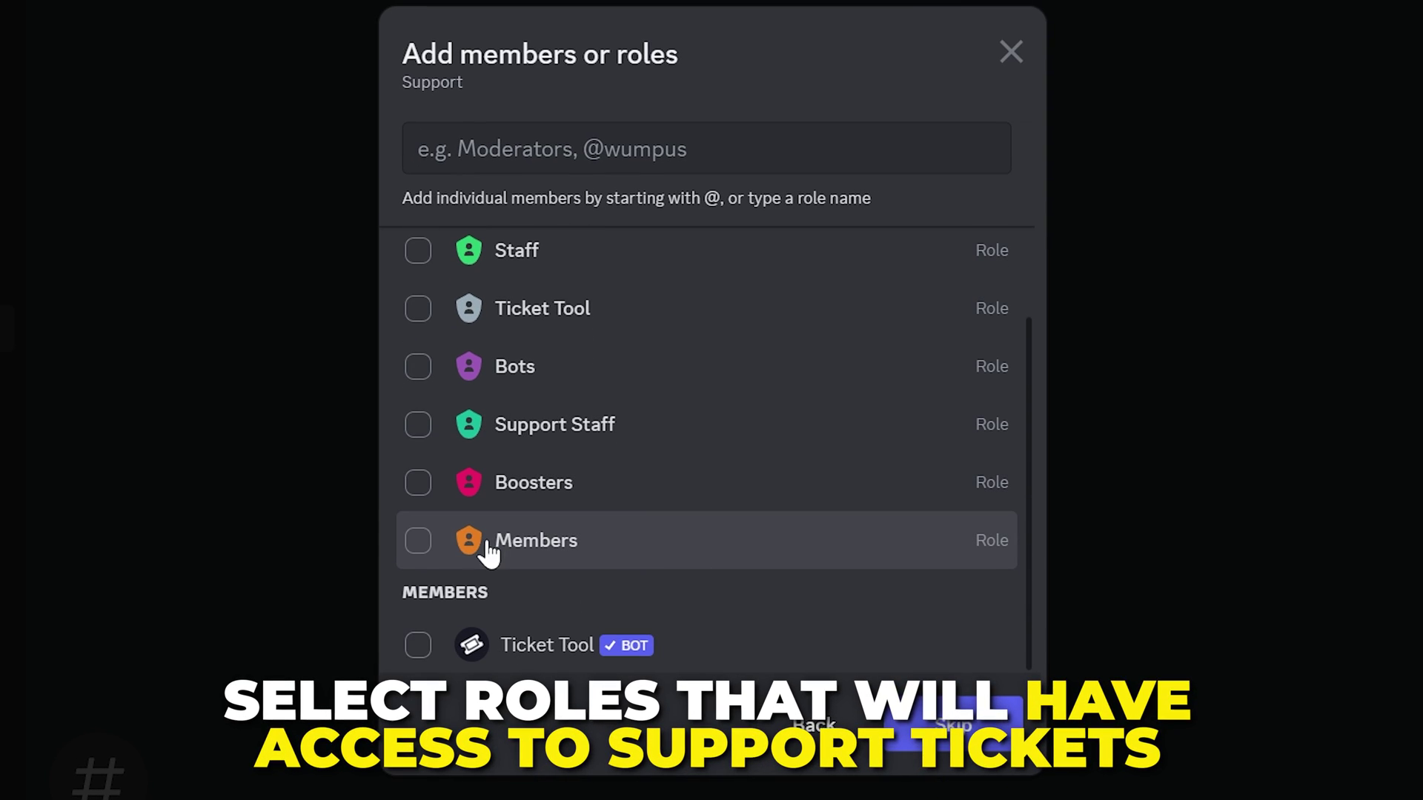
pyautogui.click(420, 544)
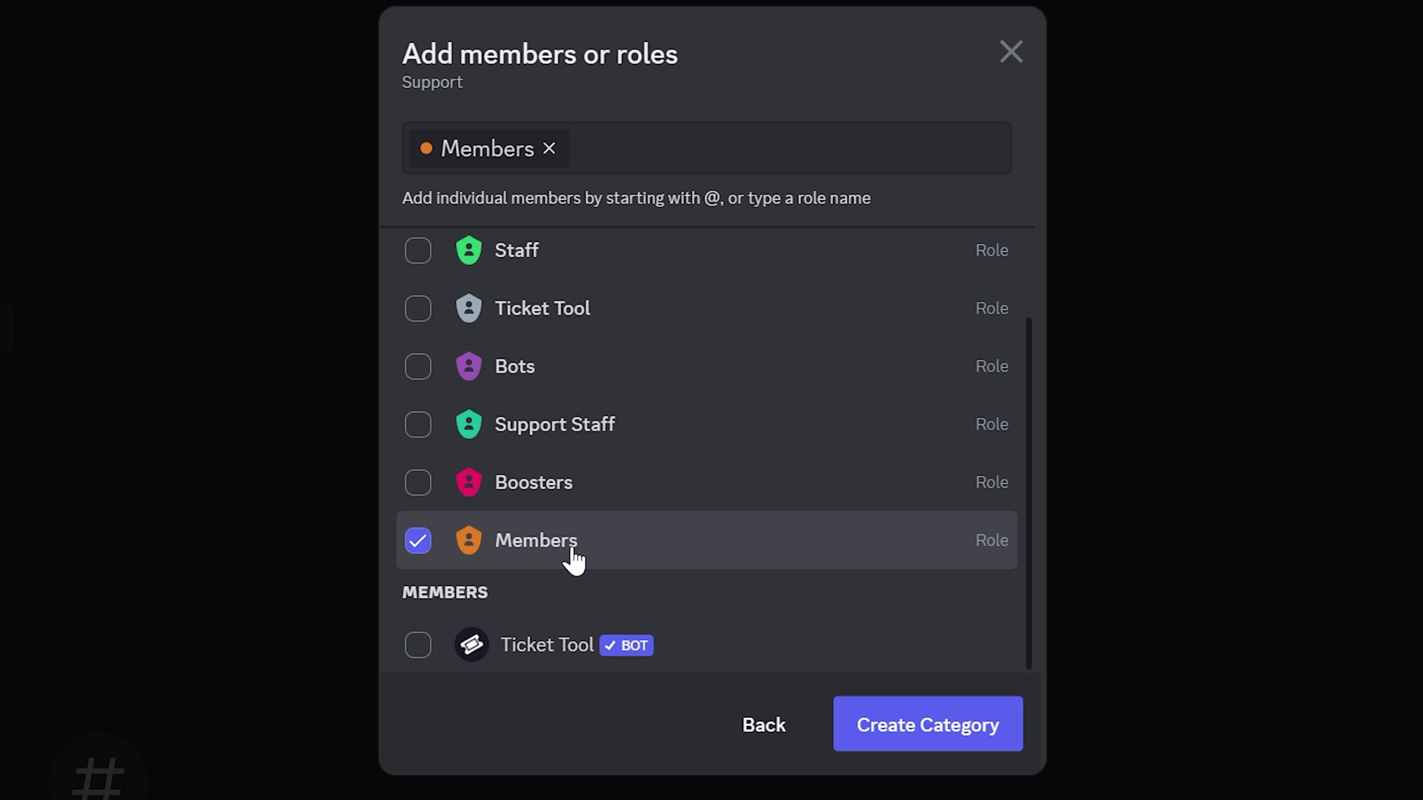
pyautogui.click(418, 311)
pyautogui.click(432, 433)
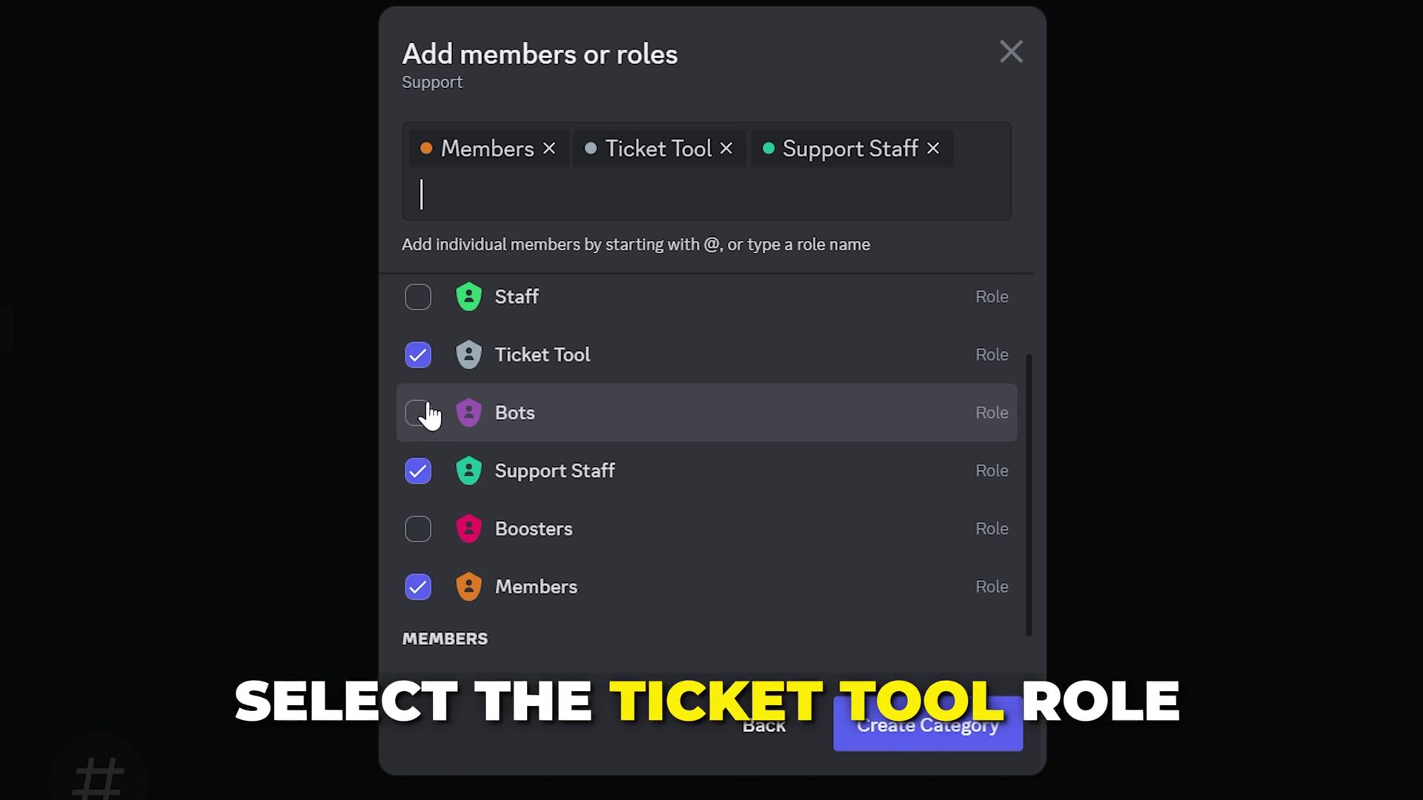
pyautogui.scroll(2, 430, 366)
pyautogui.click(437, 367)
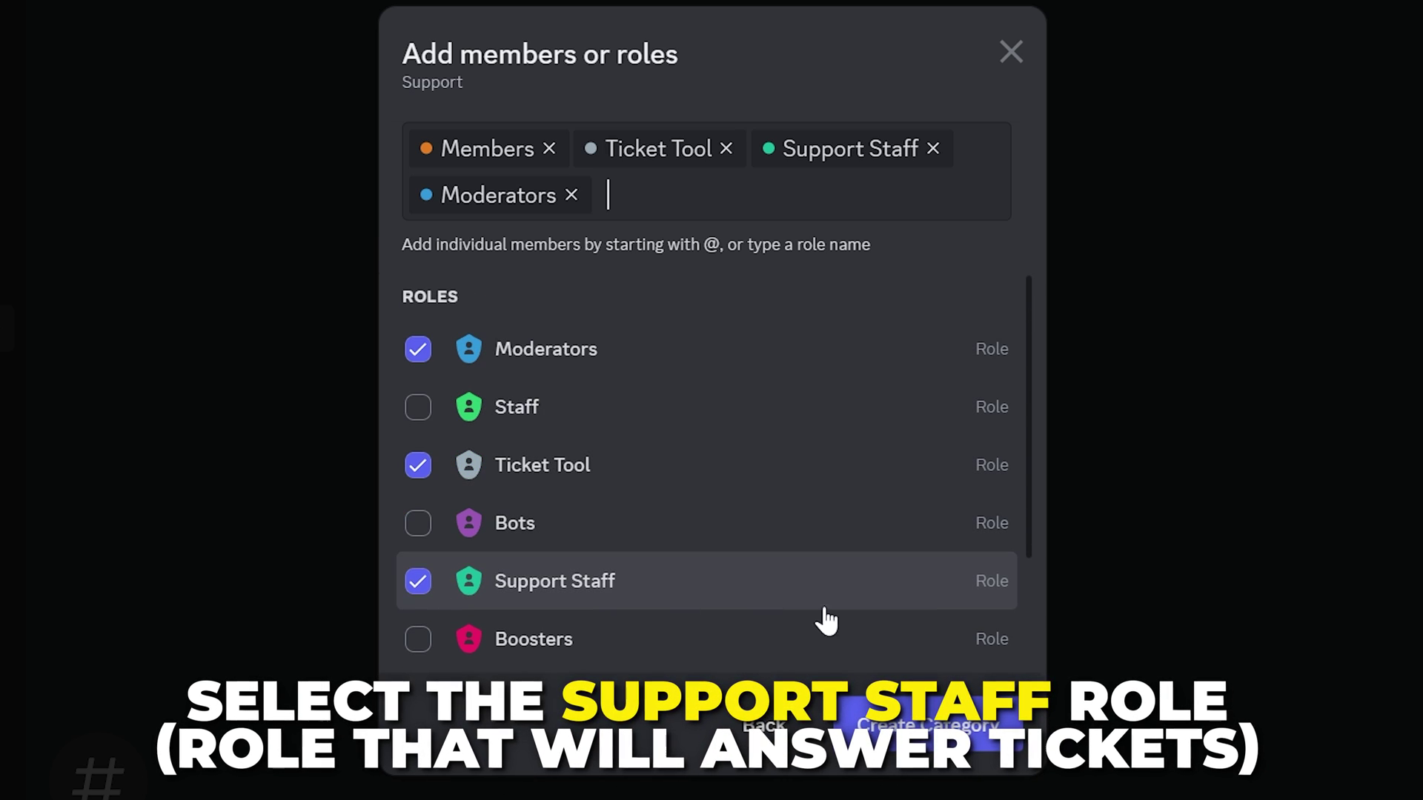
pyautogui.click(898, 736)
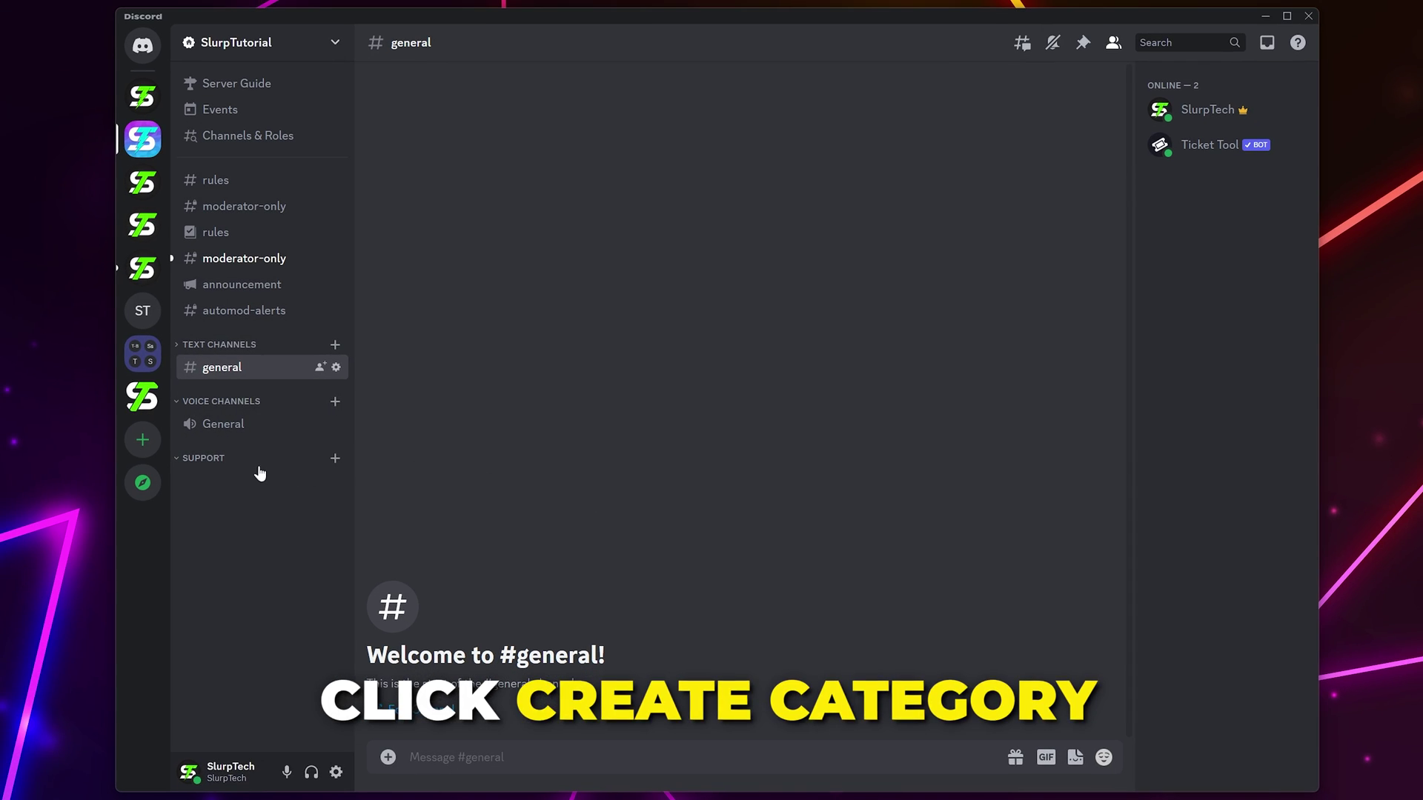
pyautogui.moveTo(248, 467); pyautogui.dragTo(260, 329)
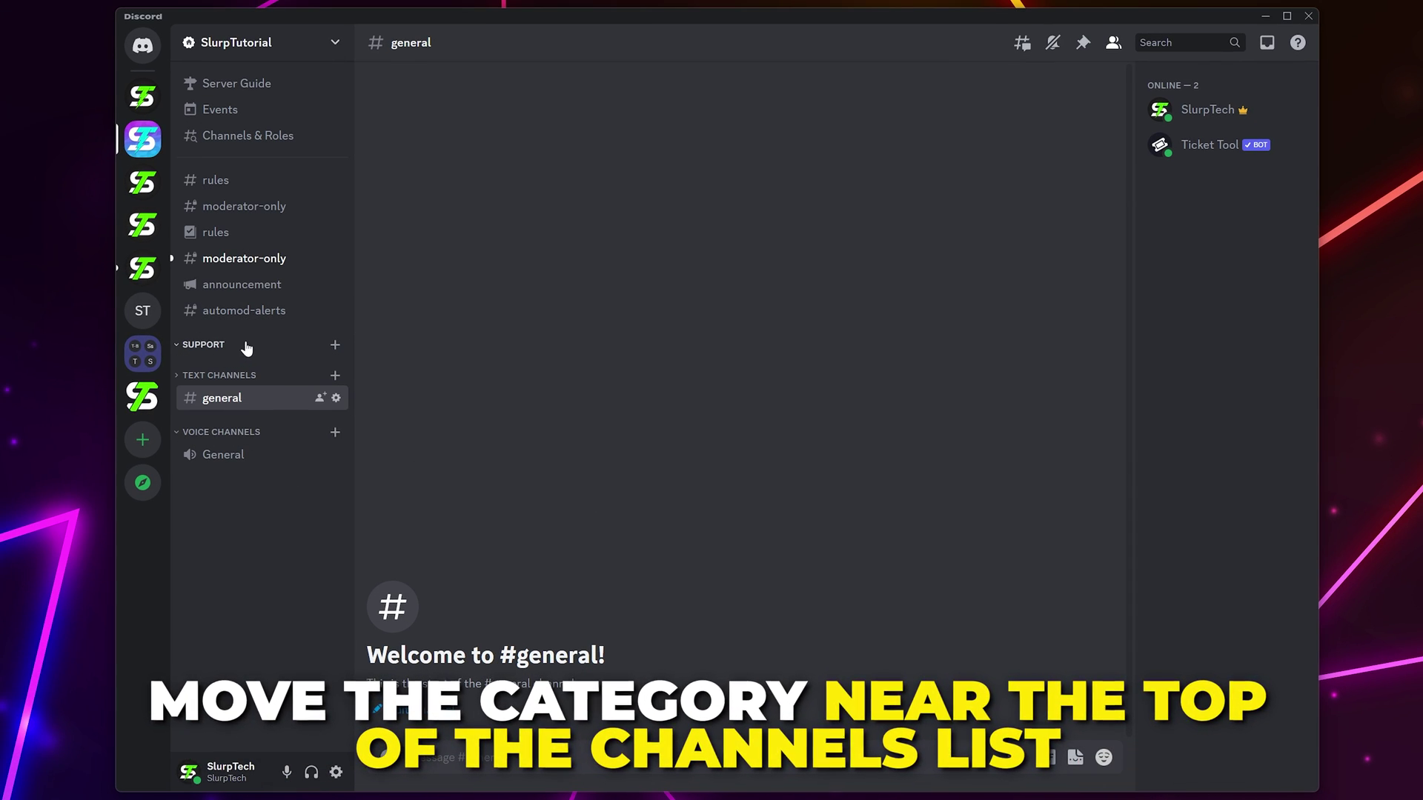
pyautogui.rightClick(244, 345)
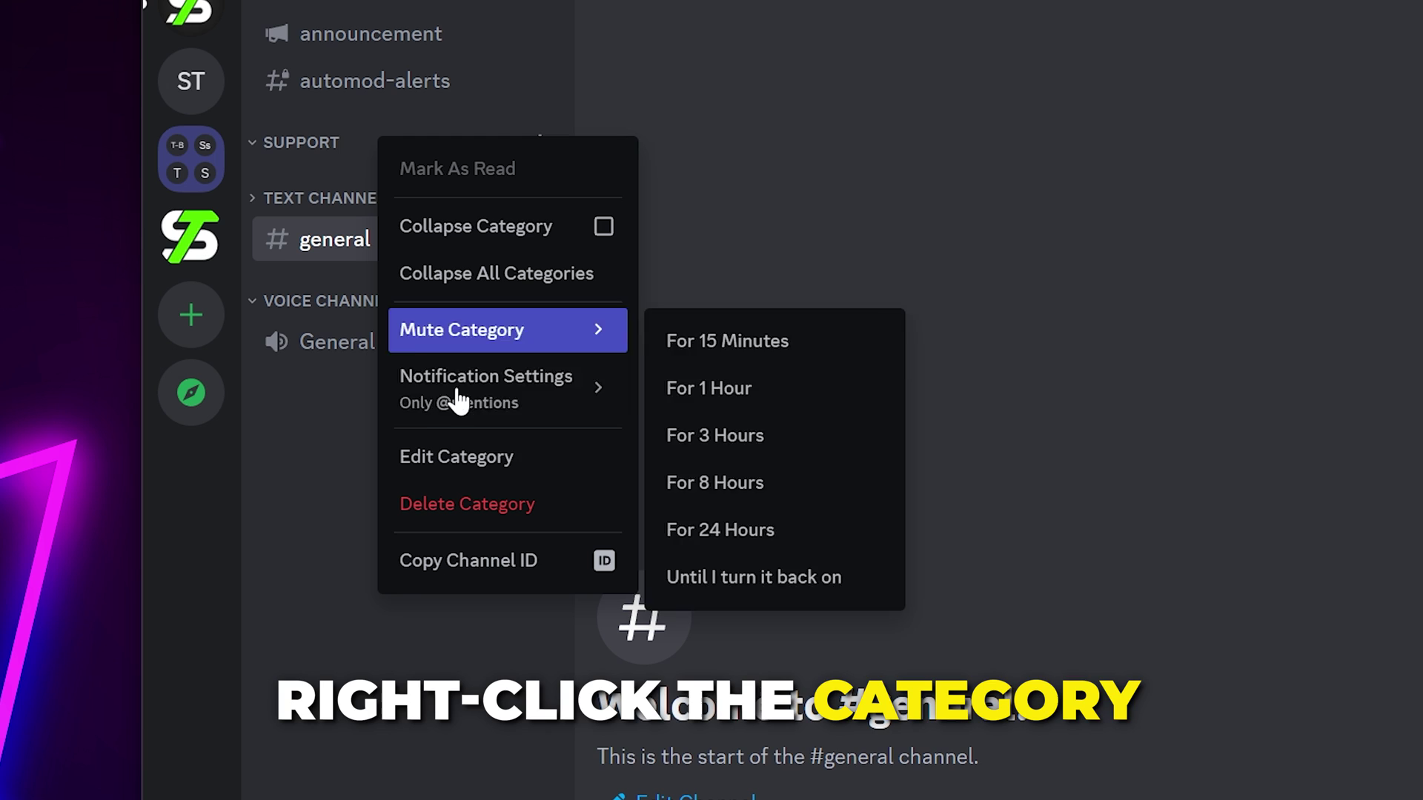
pyautogui.click(478, 461)
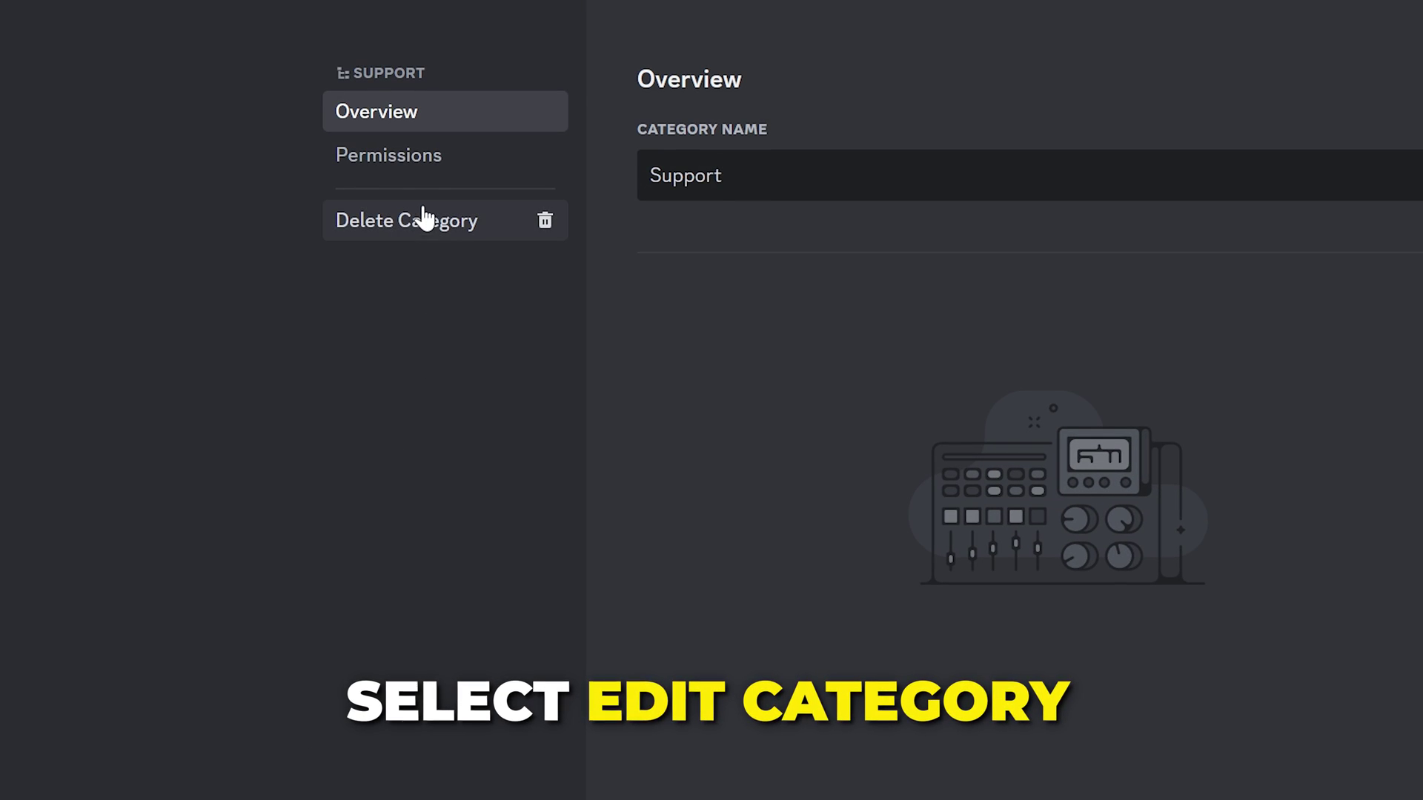
pyautogui.click(404, 155)
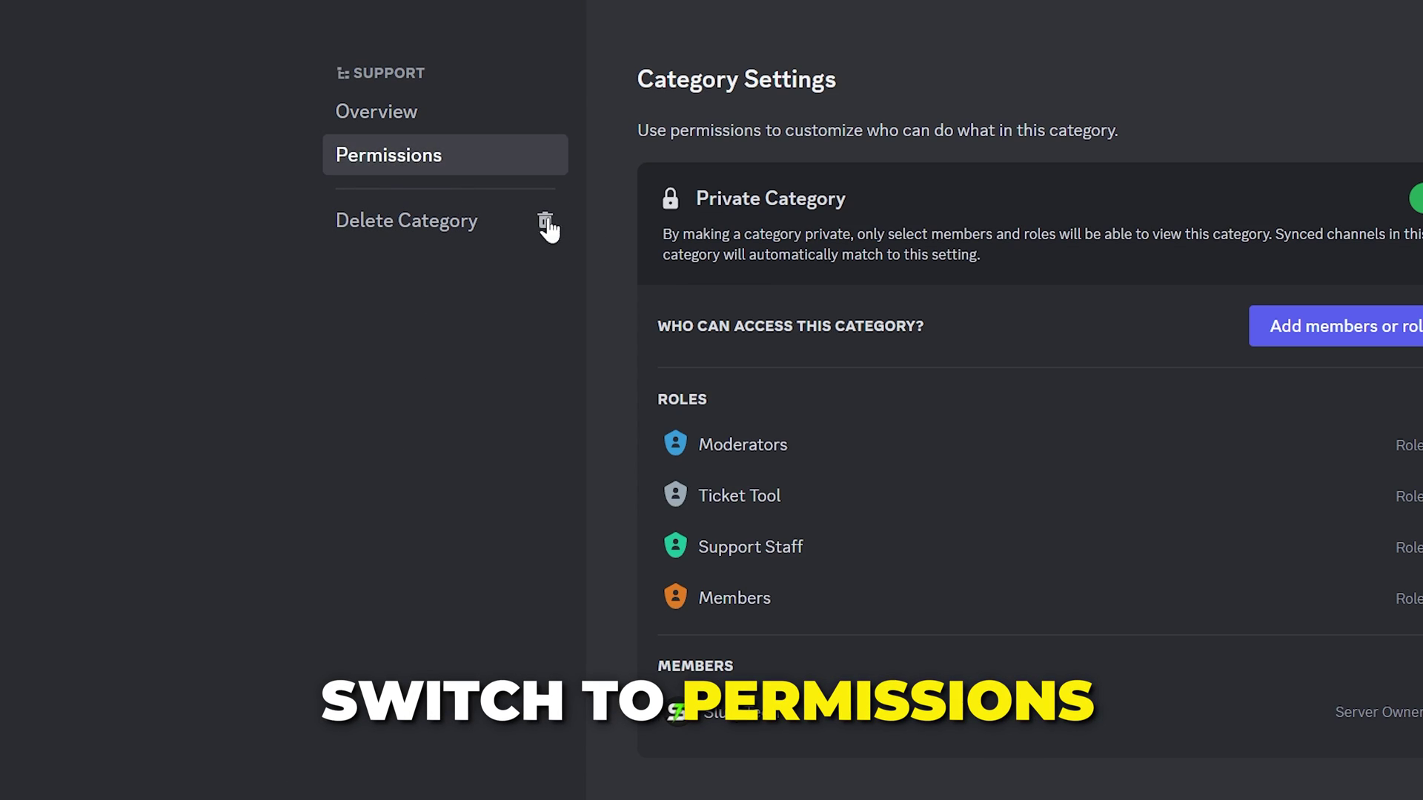
pyautogui.scroll(-5, 946, 626)
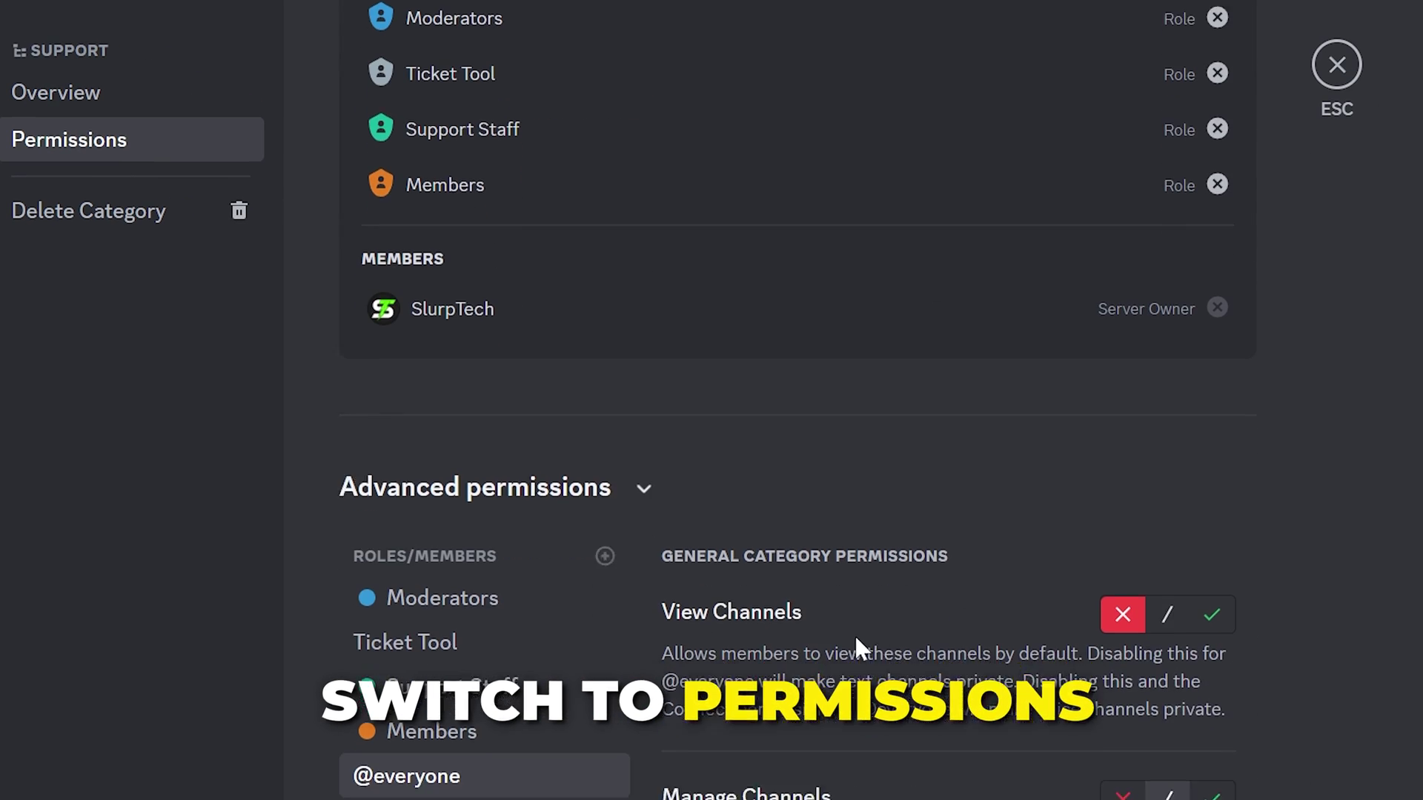
pyautogui.scroll(-3, 855, 639)
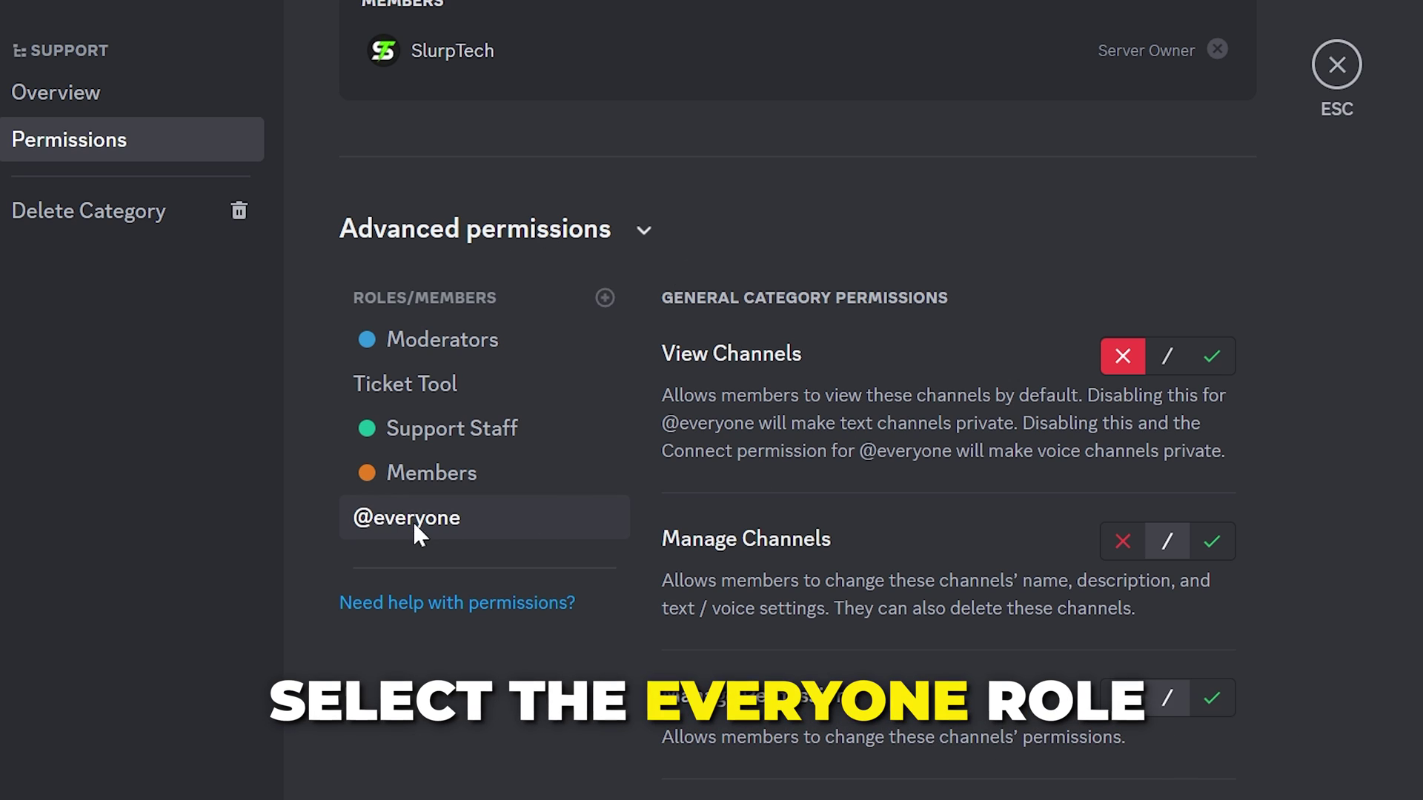
pyautogui.click(502, 532)
pyautogui.scroll(-15, 502, 532)
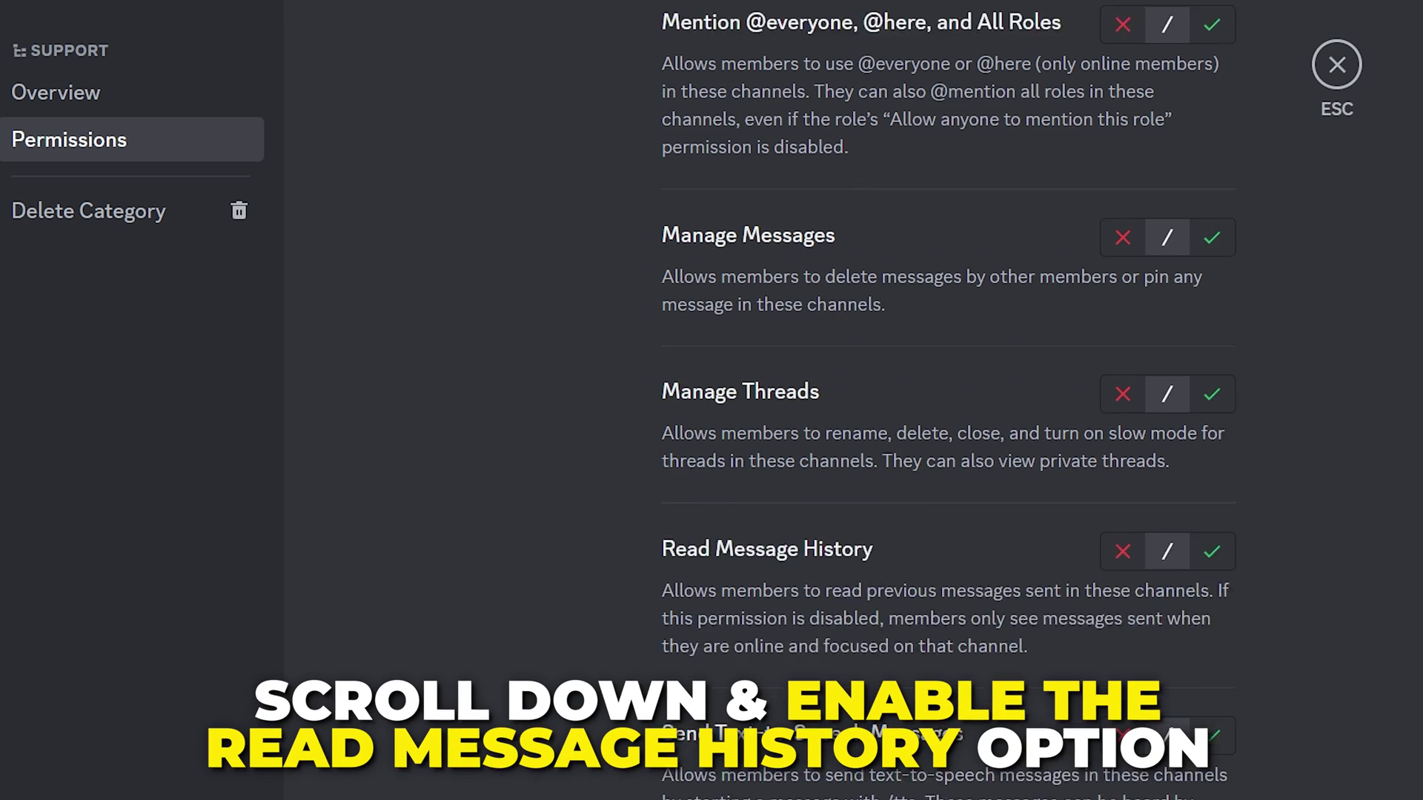
pyautogui.click(1211, 514)
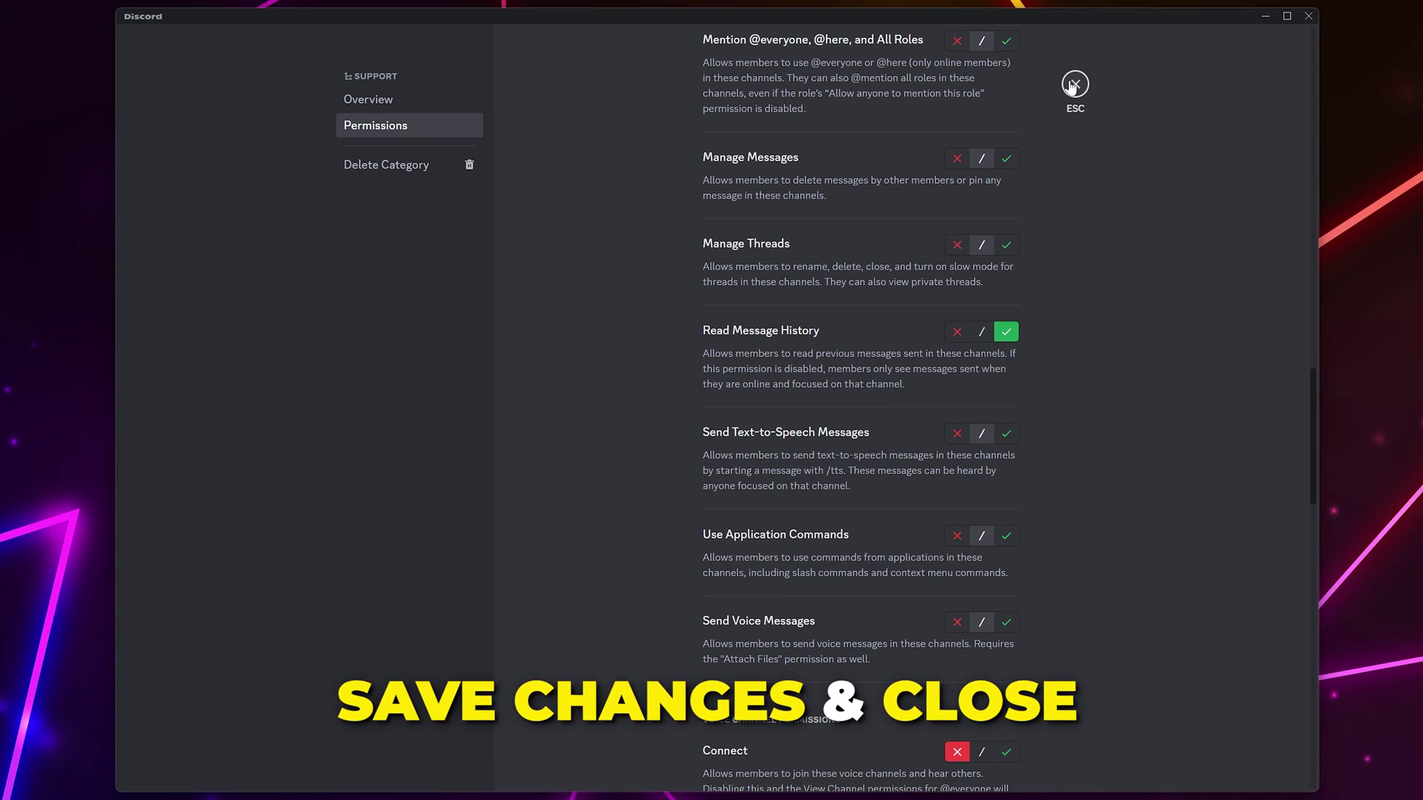
pyautogui.click(1074, 84)
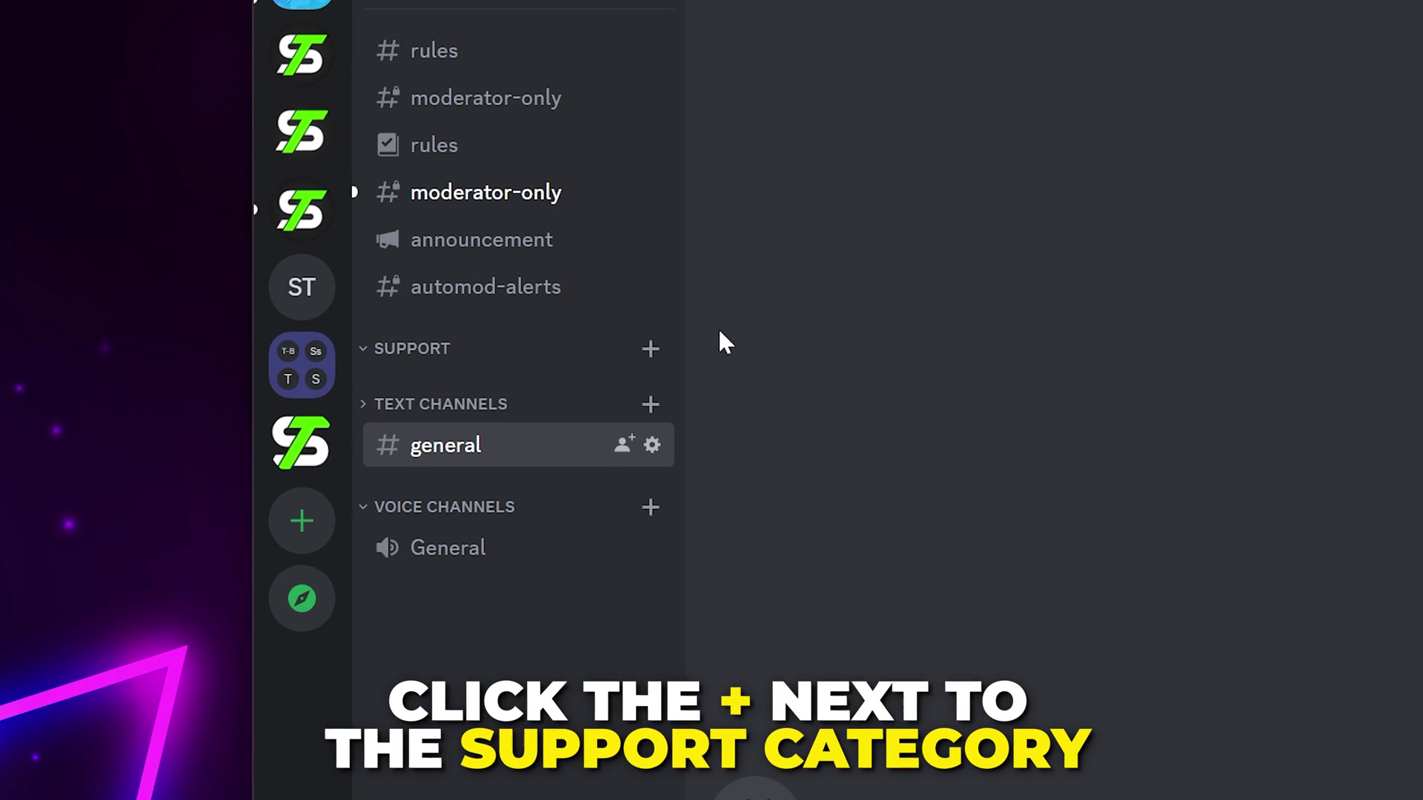
# - Create a text channel named support-ticket in the Support category
pyautogui.click(650, 349)
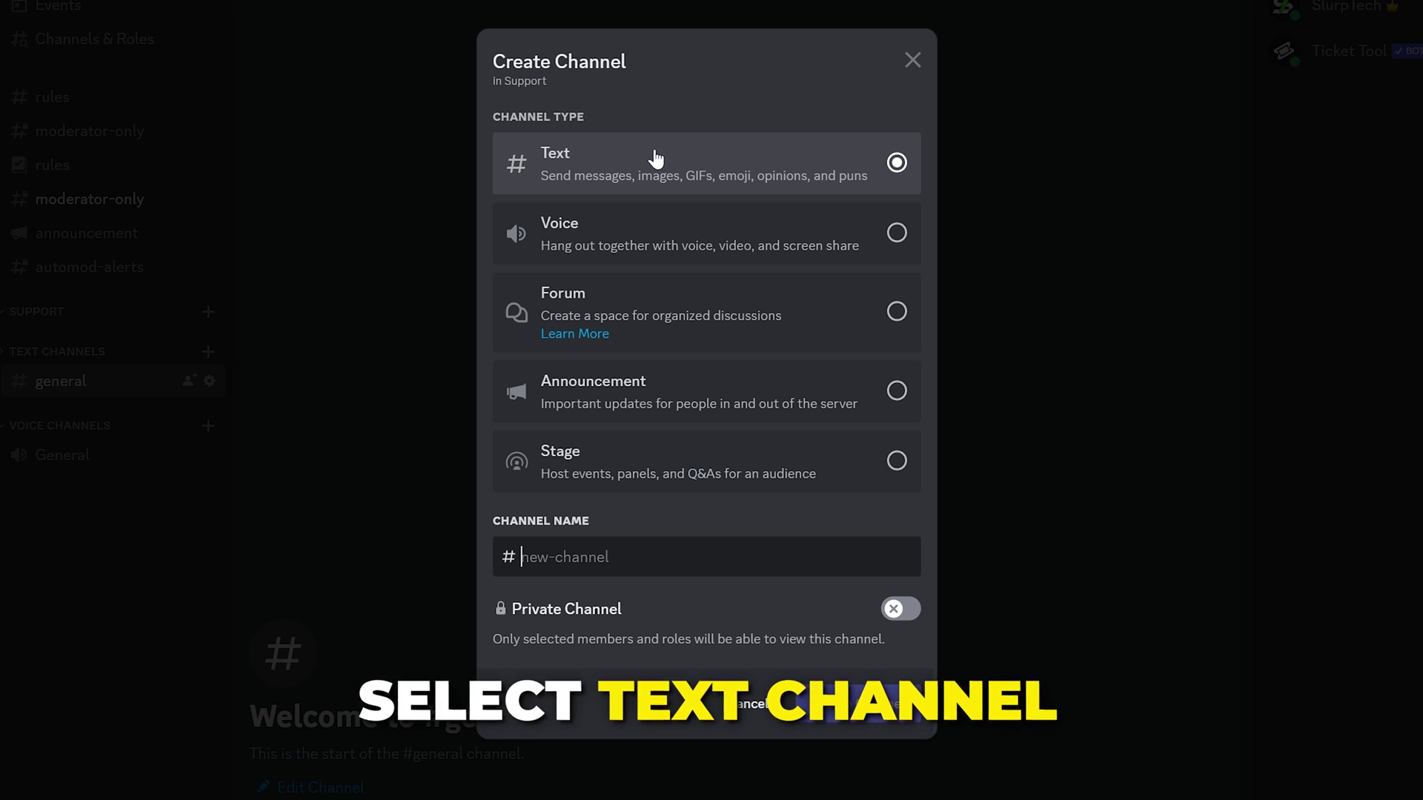
pyautogui.write('support-ticket')
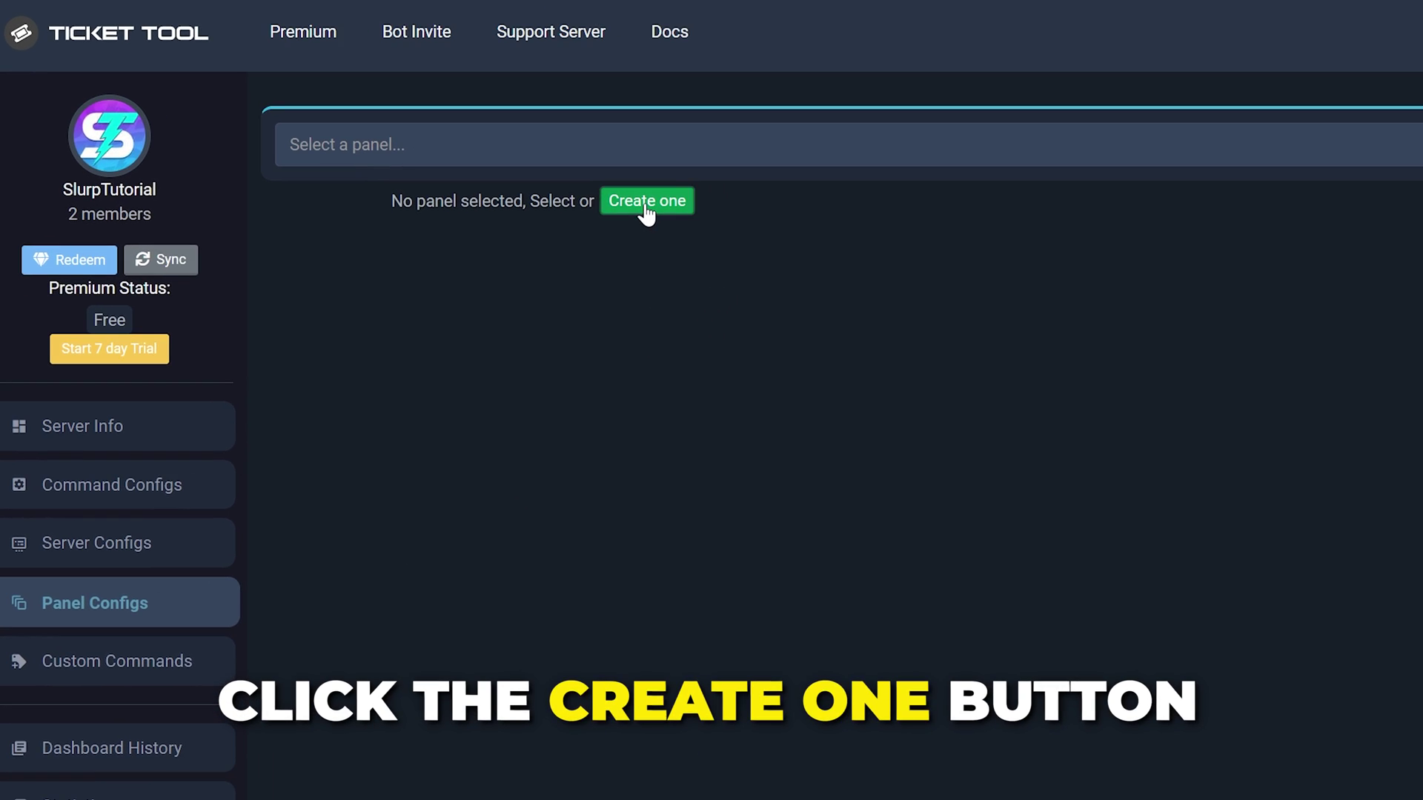
# - Create a ticket panel named Support Tickets
pyautogui.click(882, 113)
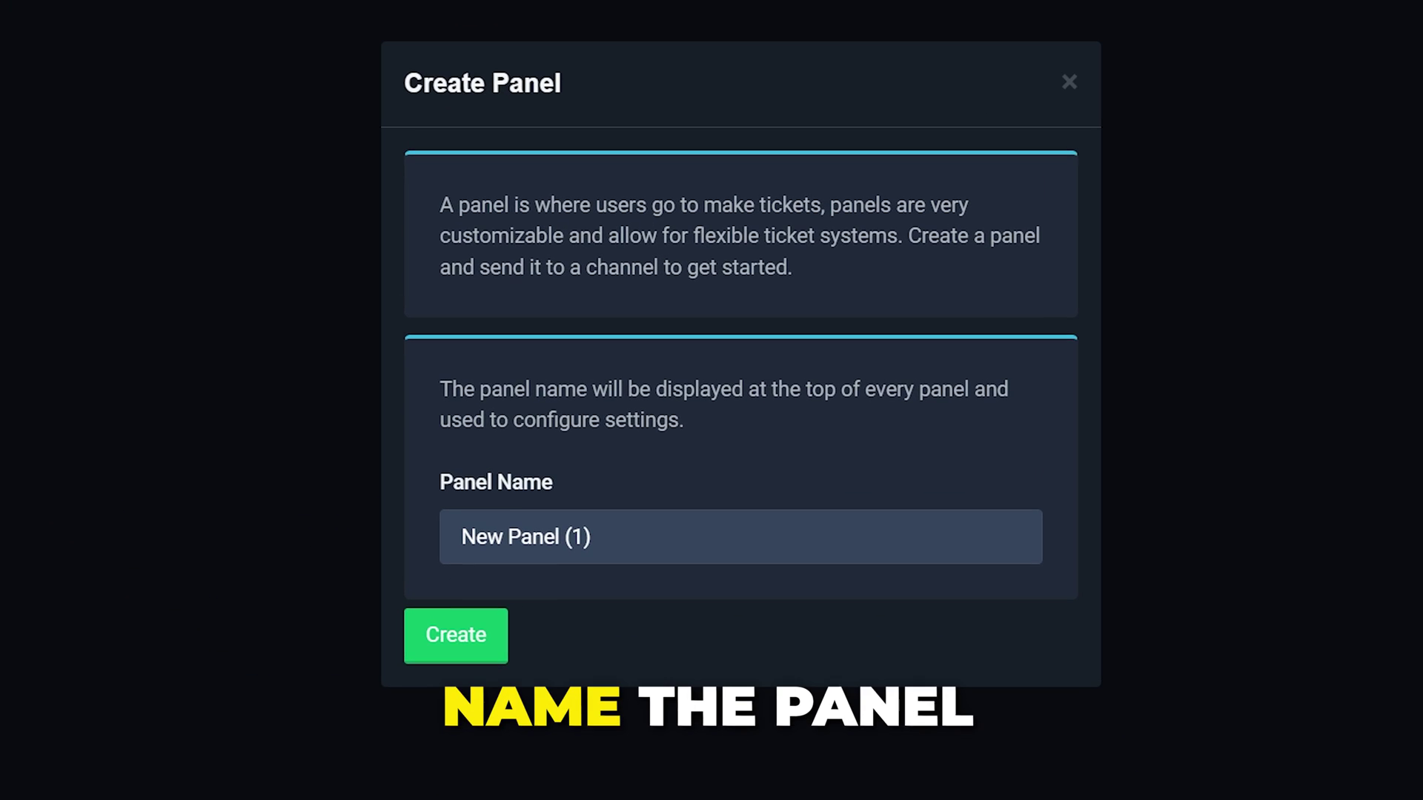
pyautogui.moveTo(597, 537); pyautogui.dragTo(304, 546)
pyautogui.click(490, 642)
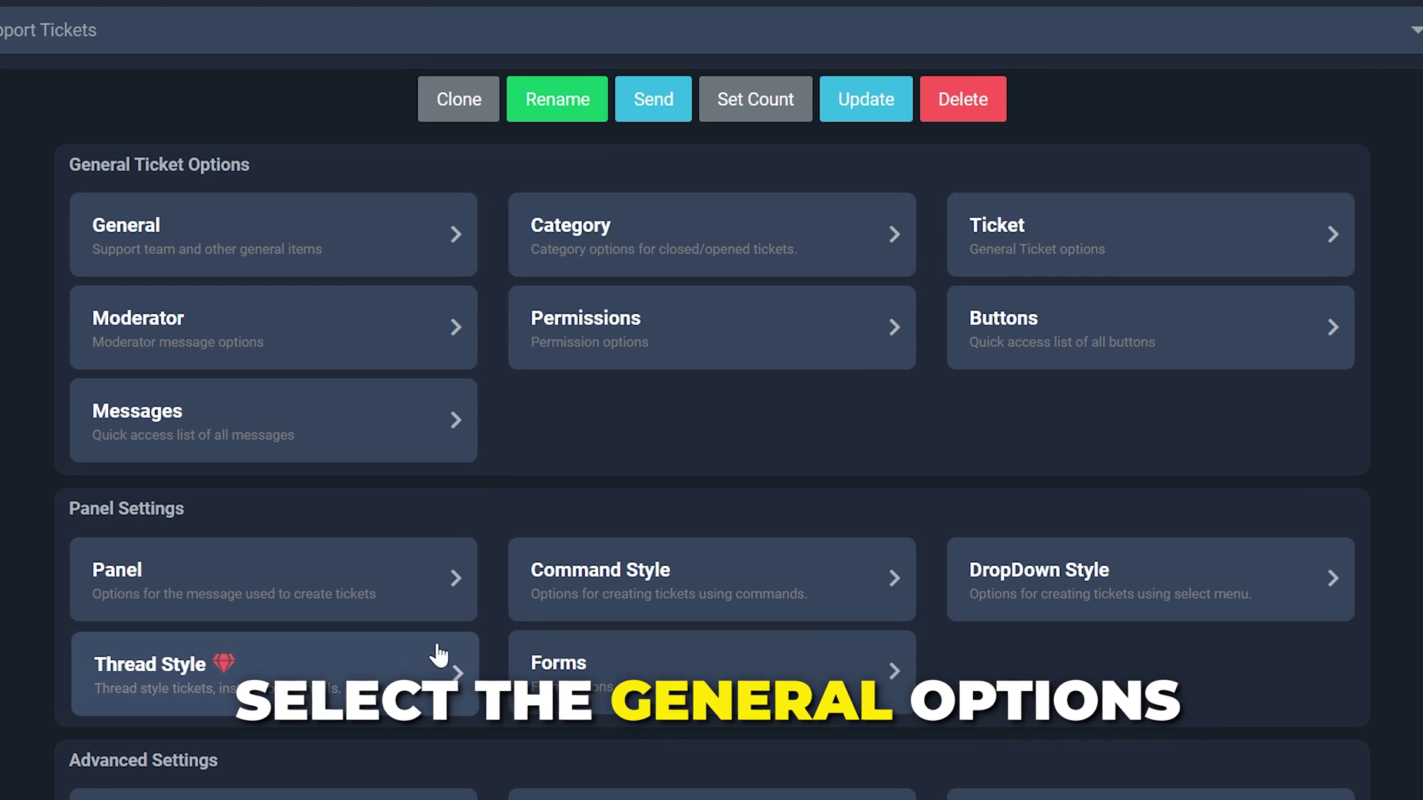
# - Assign Support Staff as the panel's support team role in the general options, save, and return to the panel overview
pyautogui.click(401, 259)
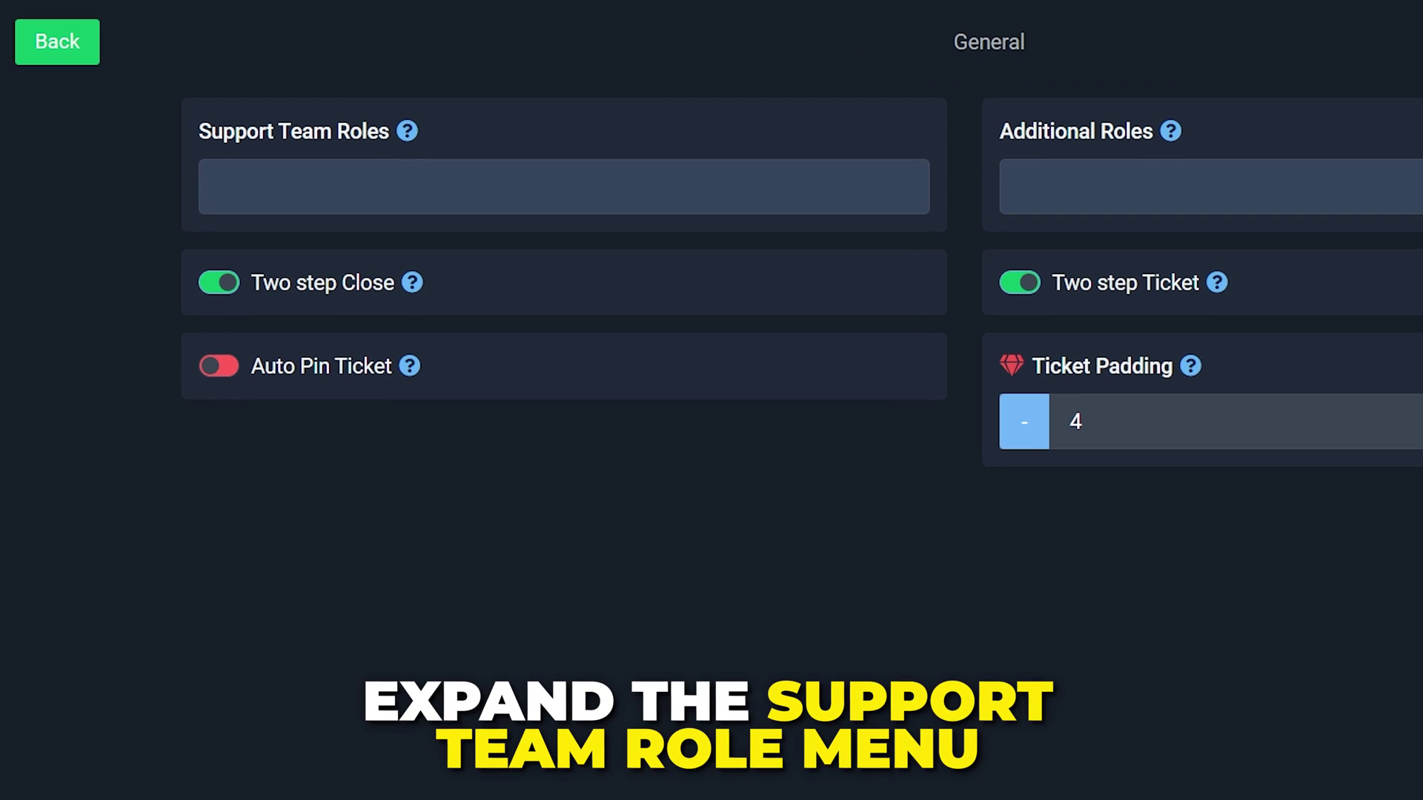
pyautogui.click(563, 186)
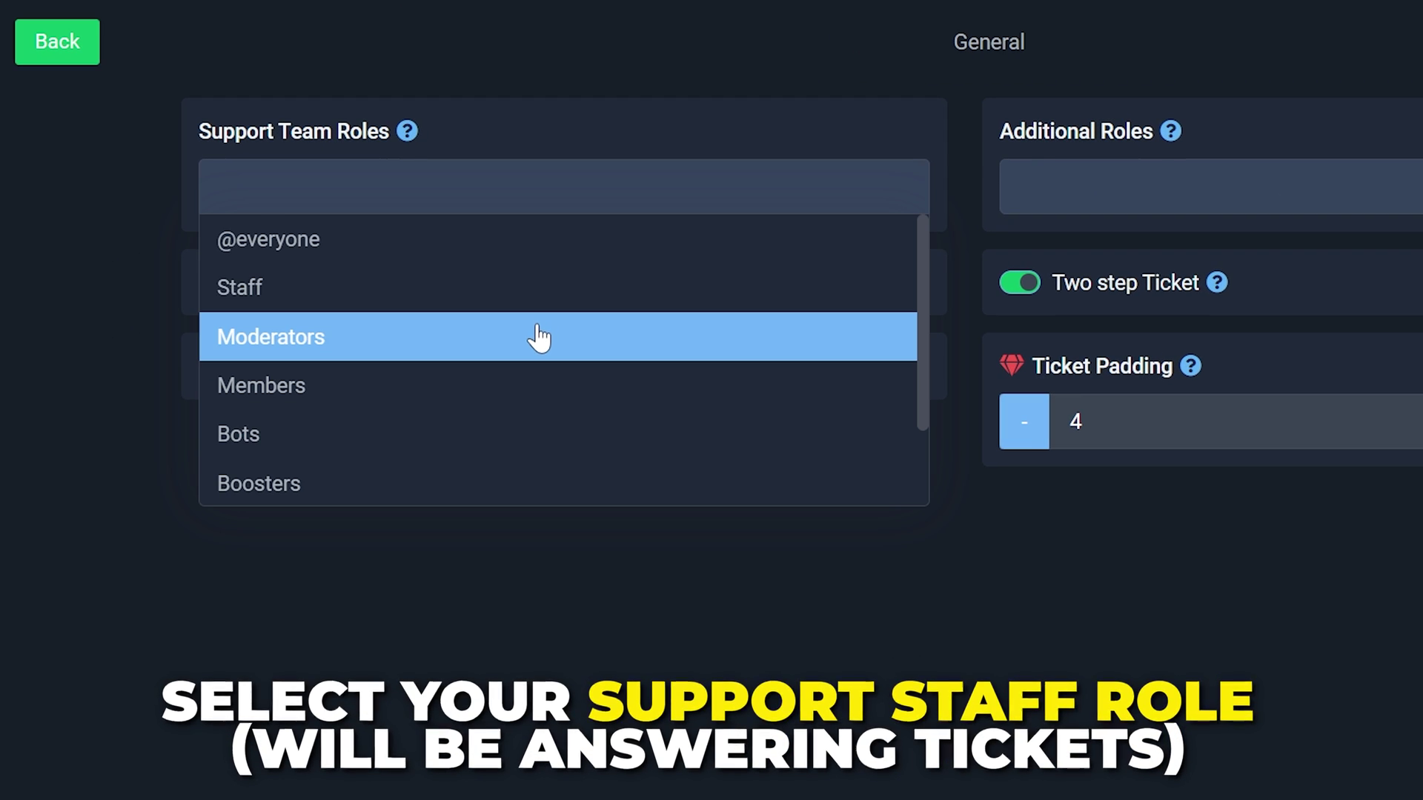
pyautogui.scroll(-2, 510, 374)
pyautogui.click(383, 492)
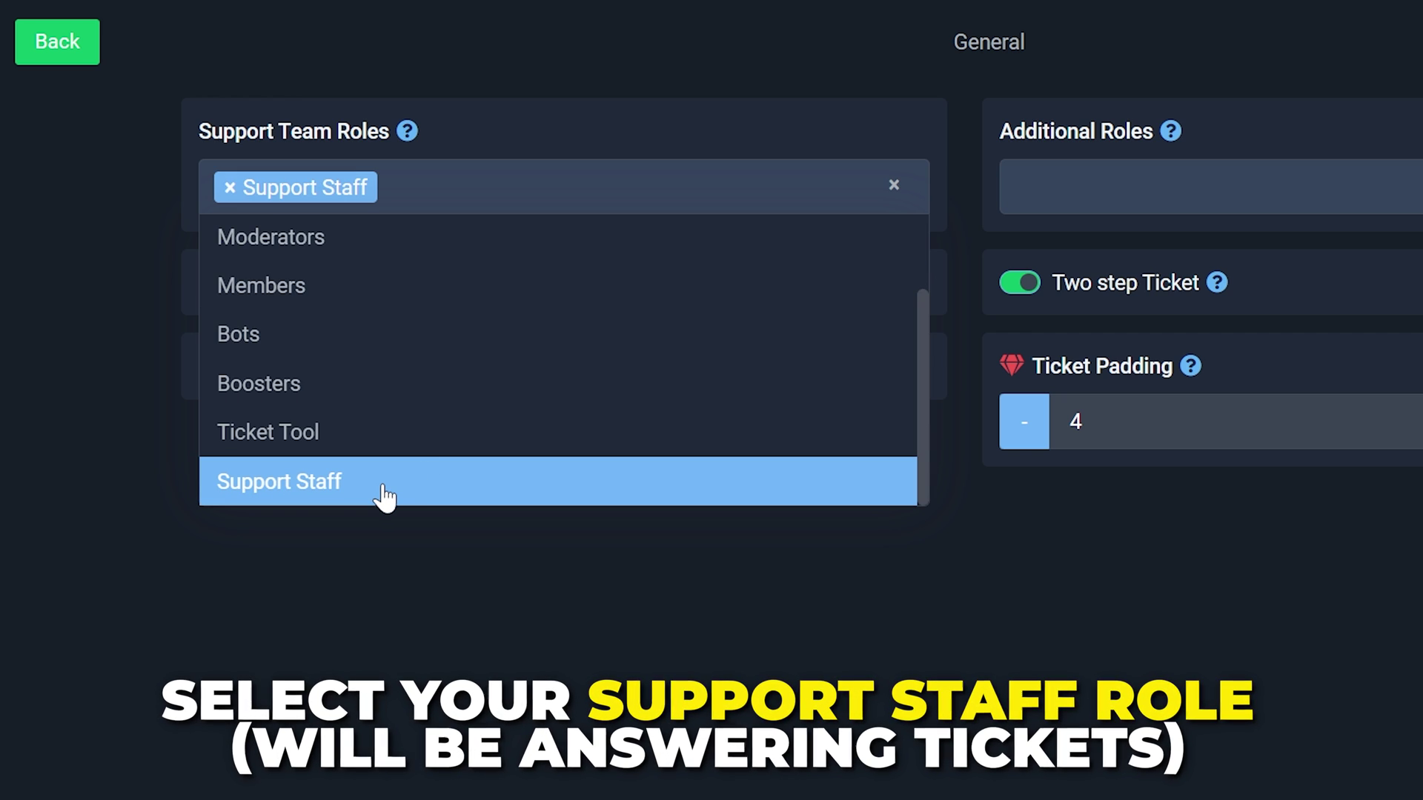
pyautogui.click(534, 629)
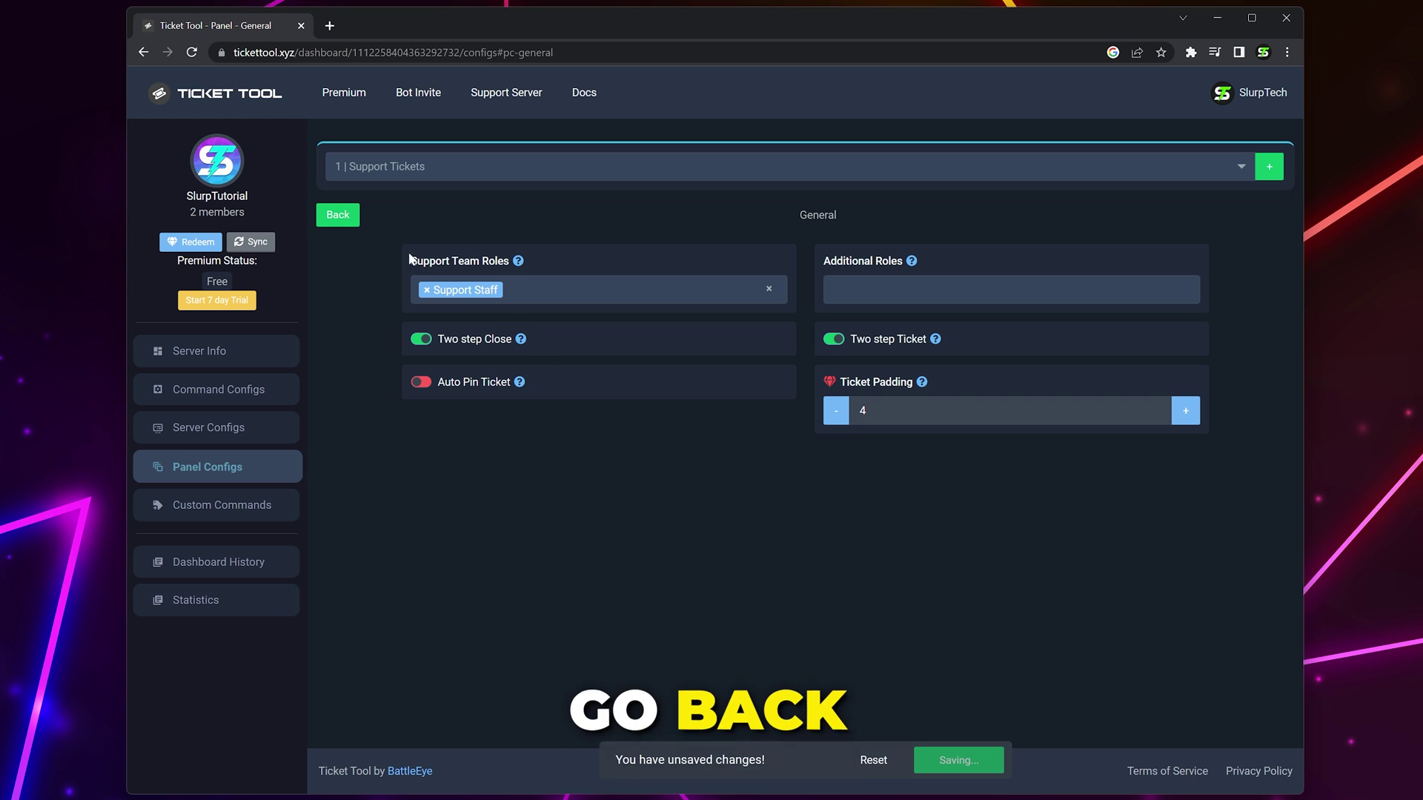
pyautogui.click(337, 215)
# - Set Support as the category for created and opened tickets, save the change, and return to the panel overview
pyautogui.click(648, 210)
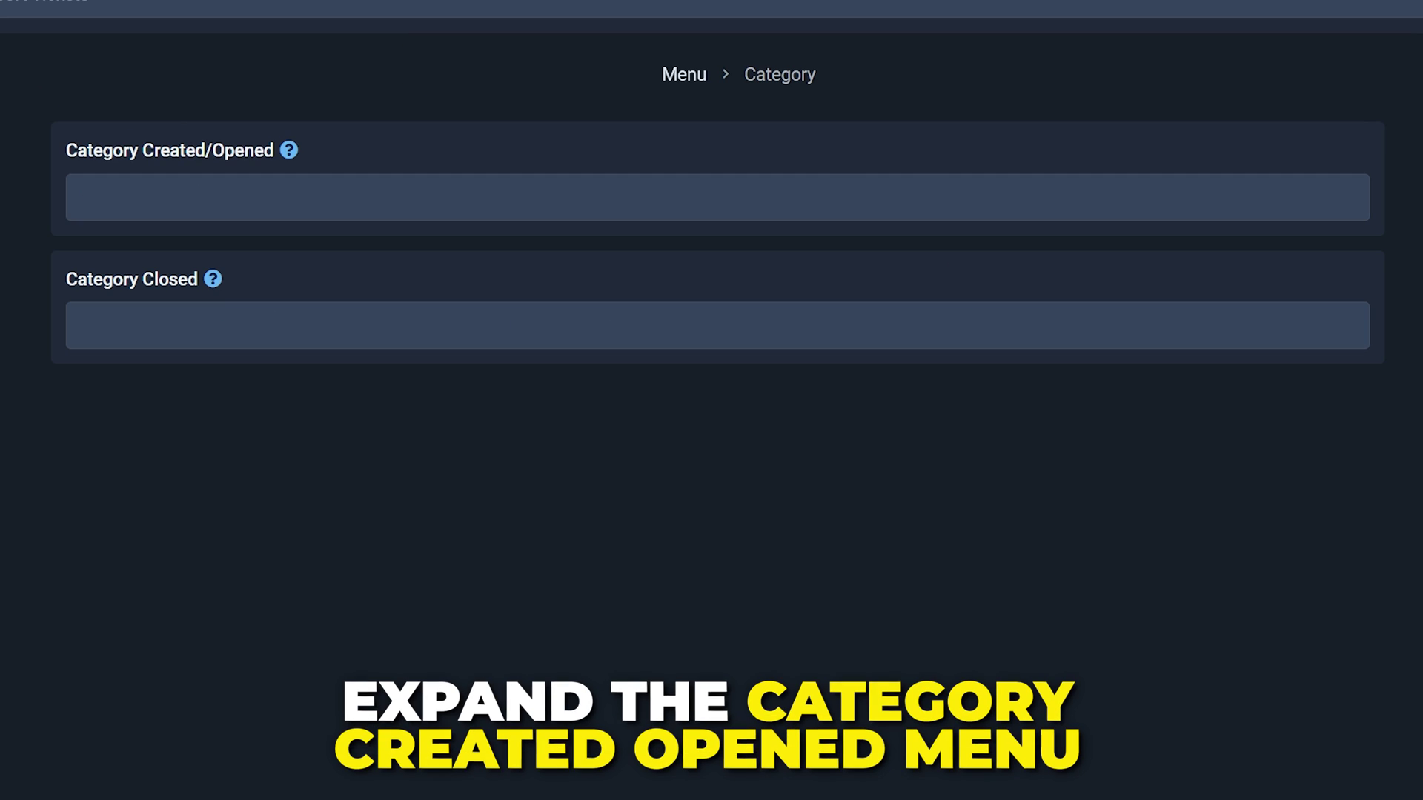
pyautogui.click(711, 197)
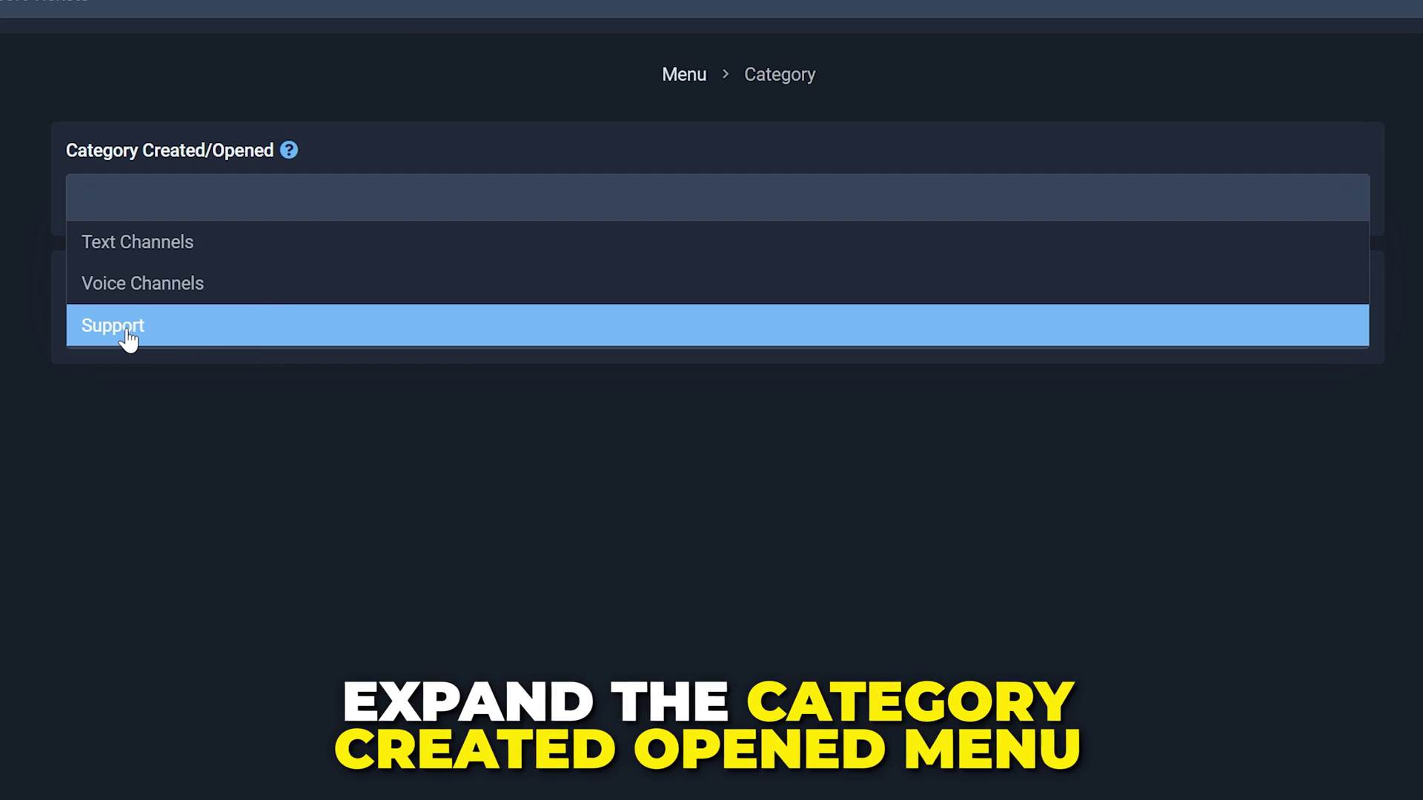
pyautogui.click(123, 337)
pyautogui.click(590, 526)
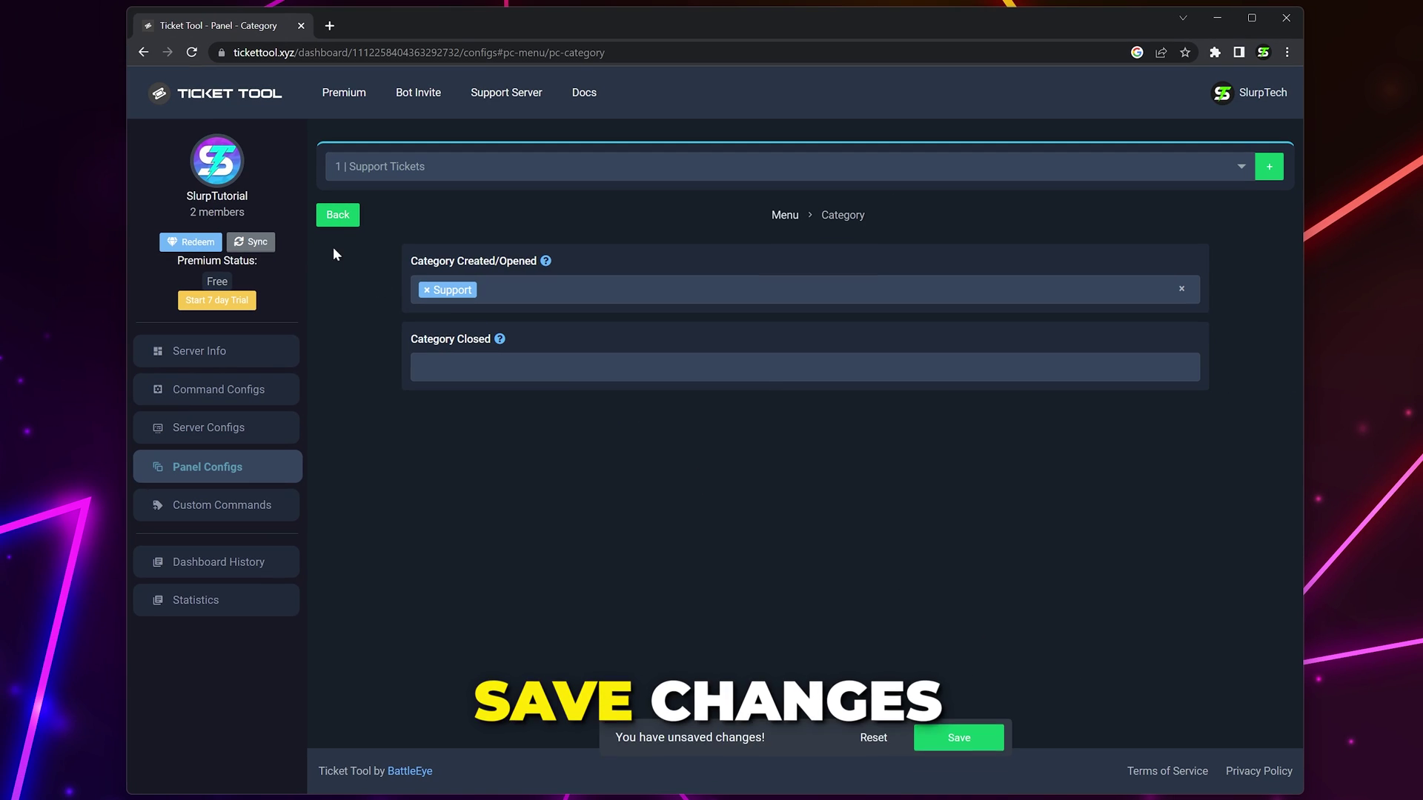
pyautogui.click(338, 216)
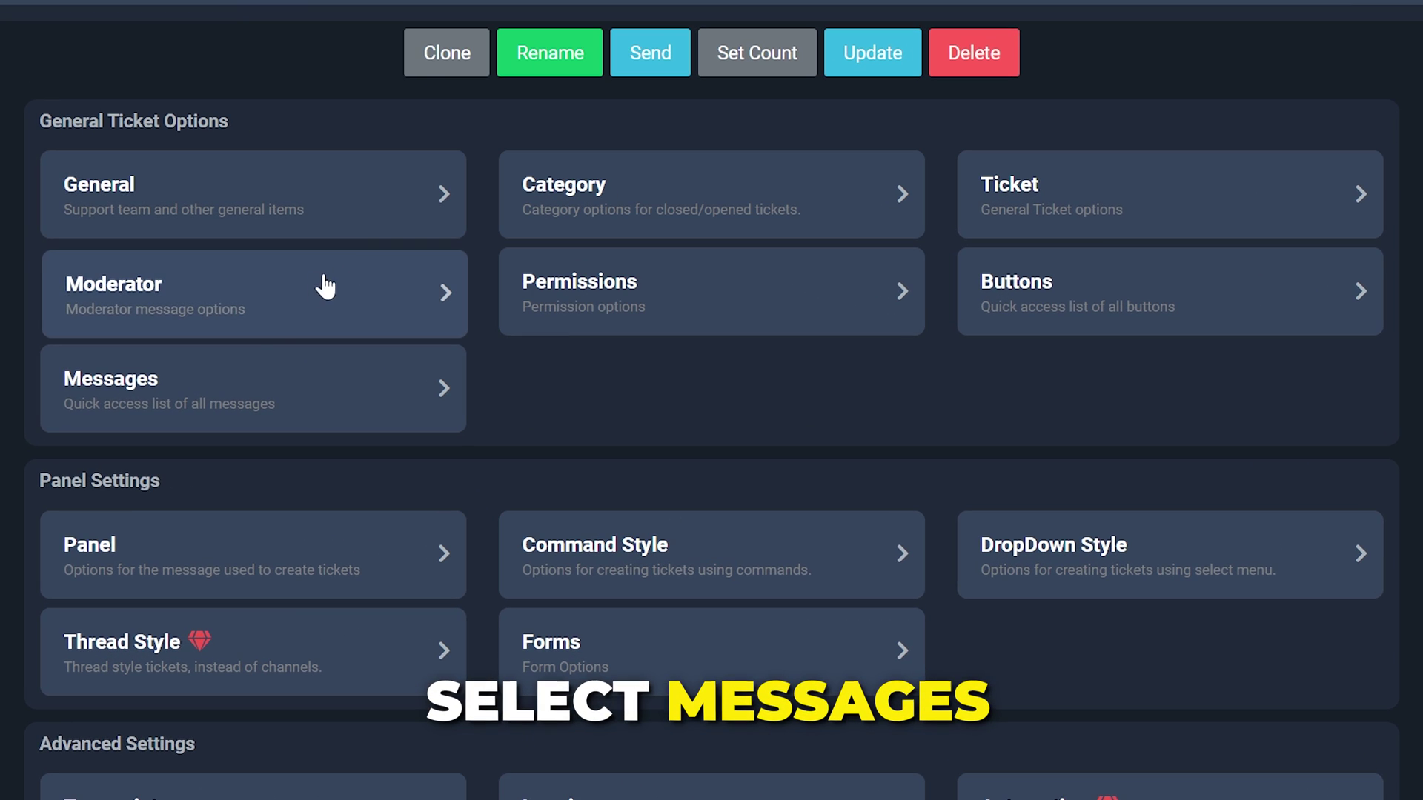
# - Set the panel message embed description to 'Report an issue, bug, glitch or get support from staff by clicking the 📩 create ticket button below' and save
pyautogui.click(512, 415)
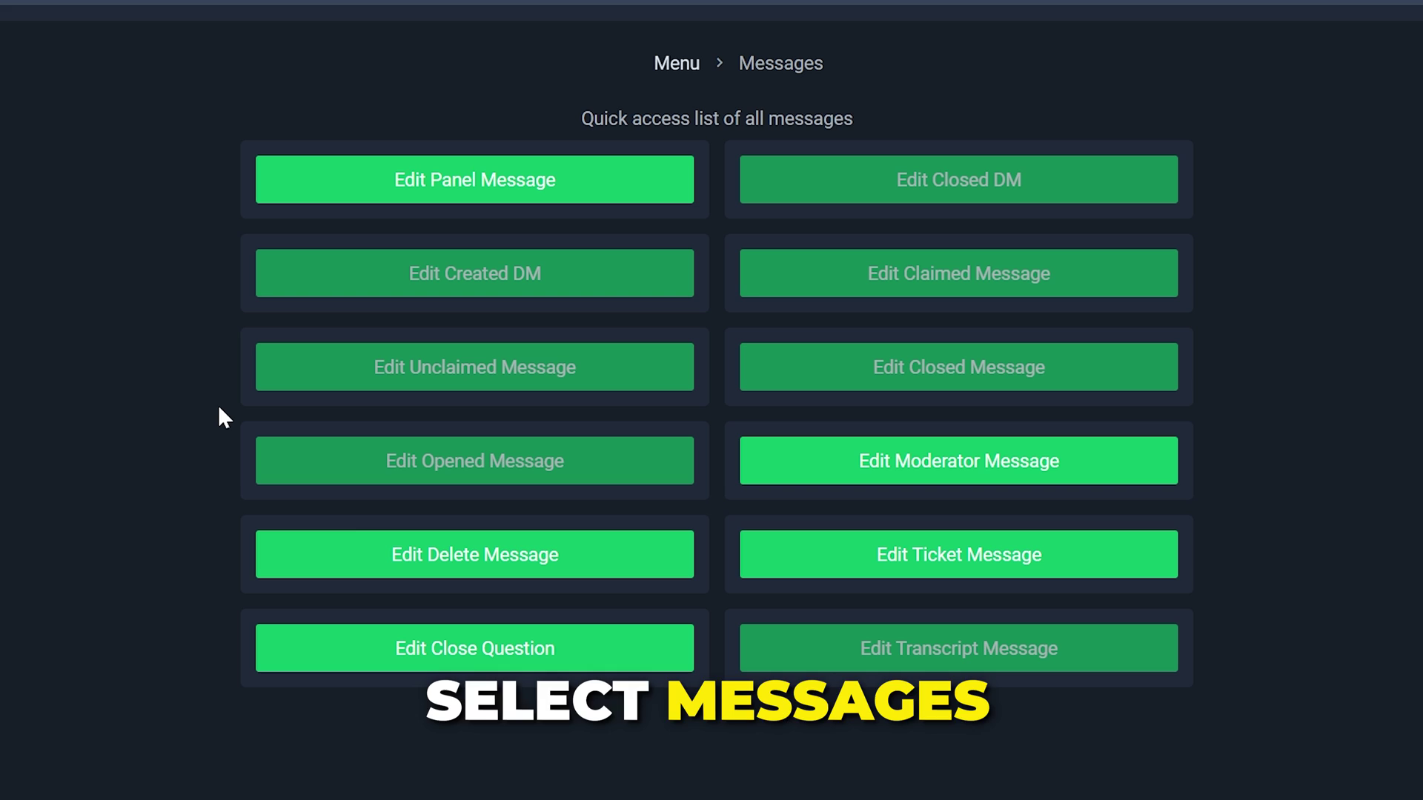
pyautogui.click(466, 184)
pyautogui.click(363, 312)
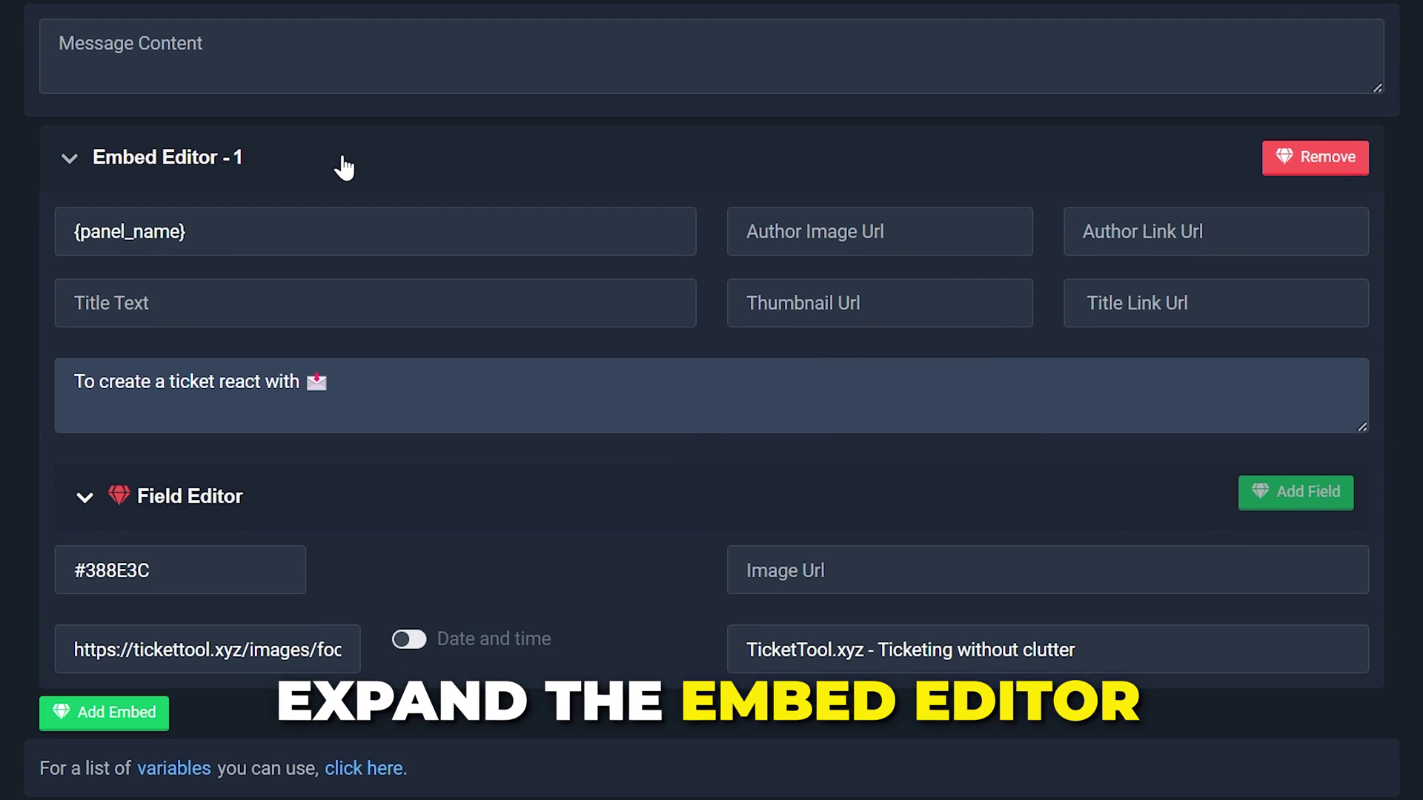
pyautogui.moveTo(330, 381); pyautogui.dragTo(159, 332)
pyautogui.write('Report an issue, bug, glitch or get support from staff by clicking the 📩 create ticket button below')
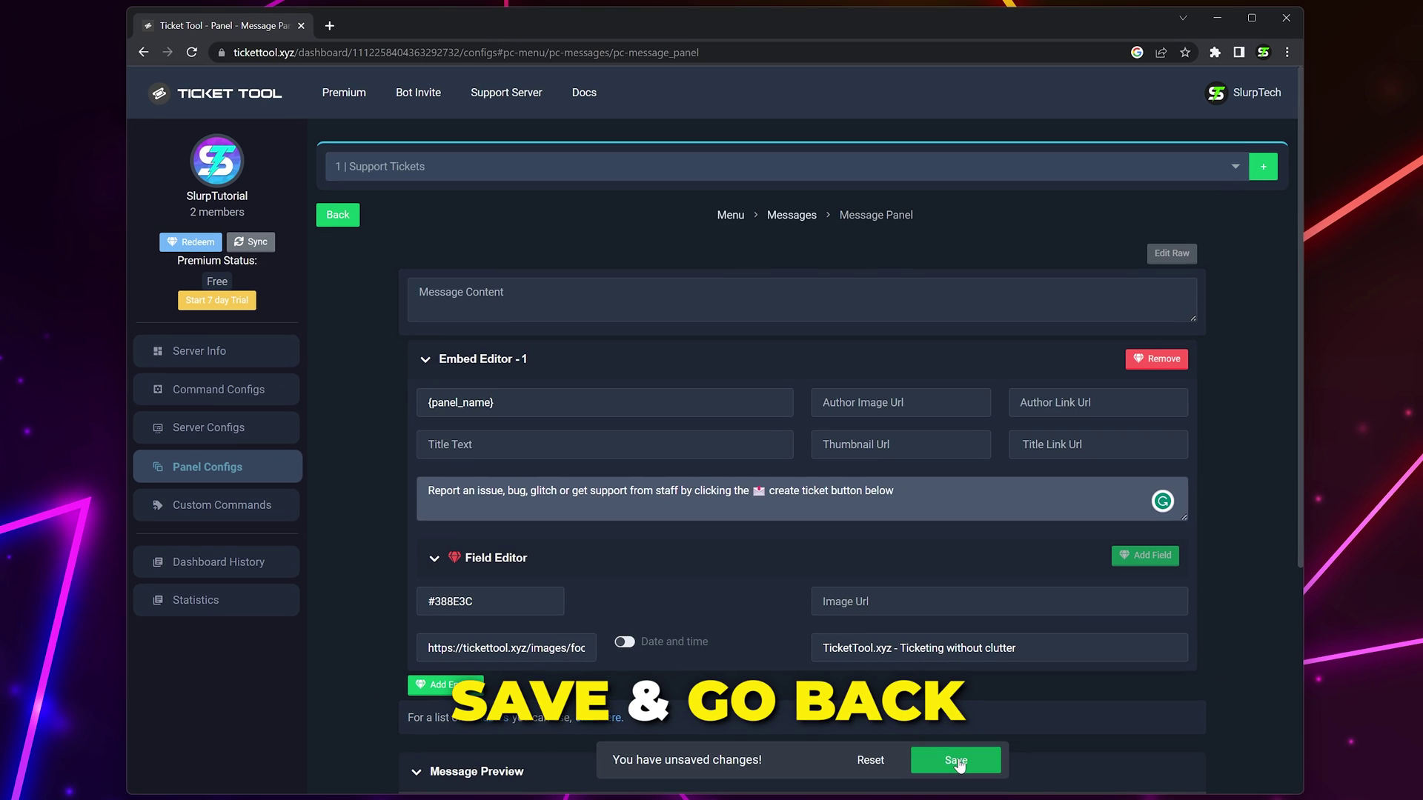
pyautogui.click(943, 763)
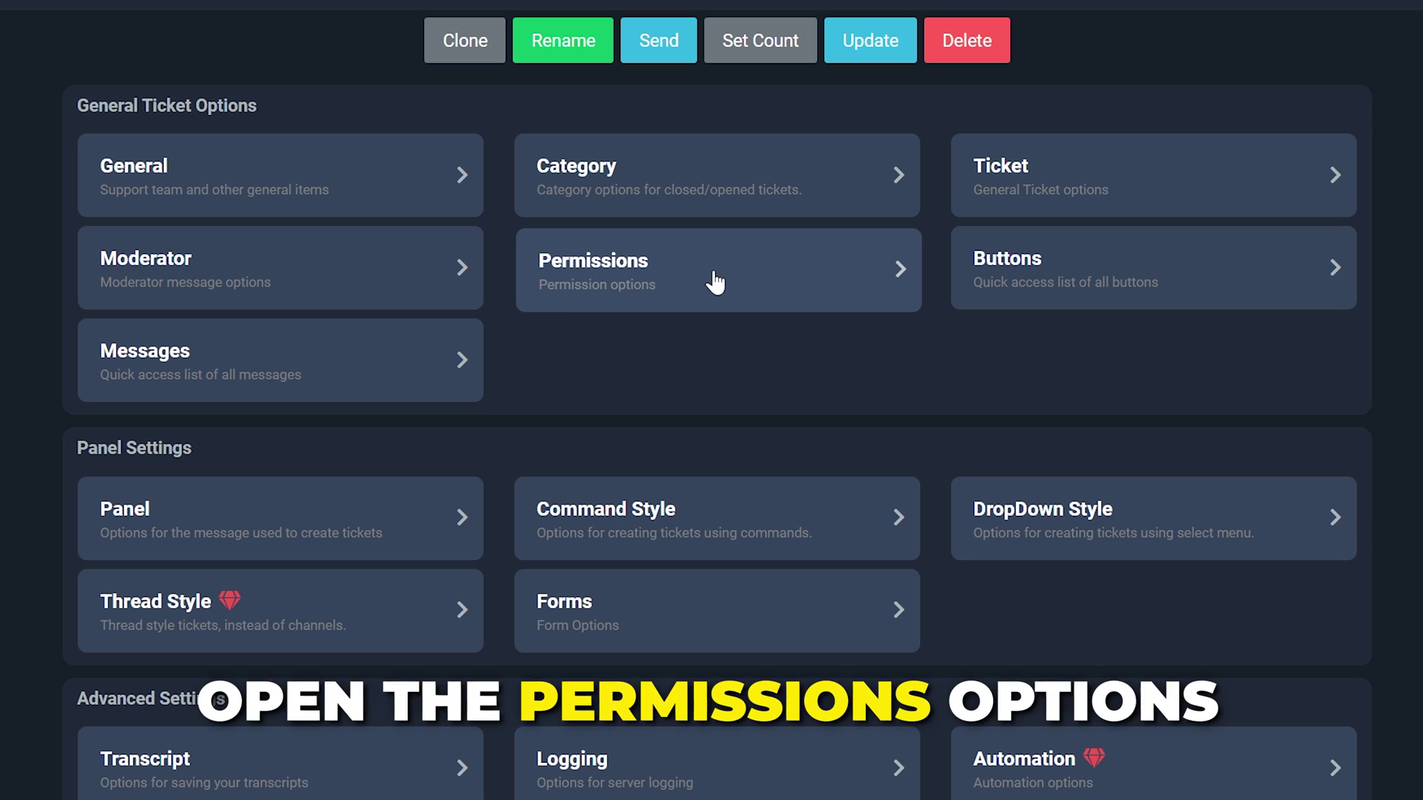
# - Allow Read Message History for ticket owners on opened tickets, save the changes, and return to the panel configurations
pyautogui.click(715, 282)
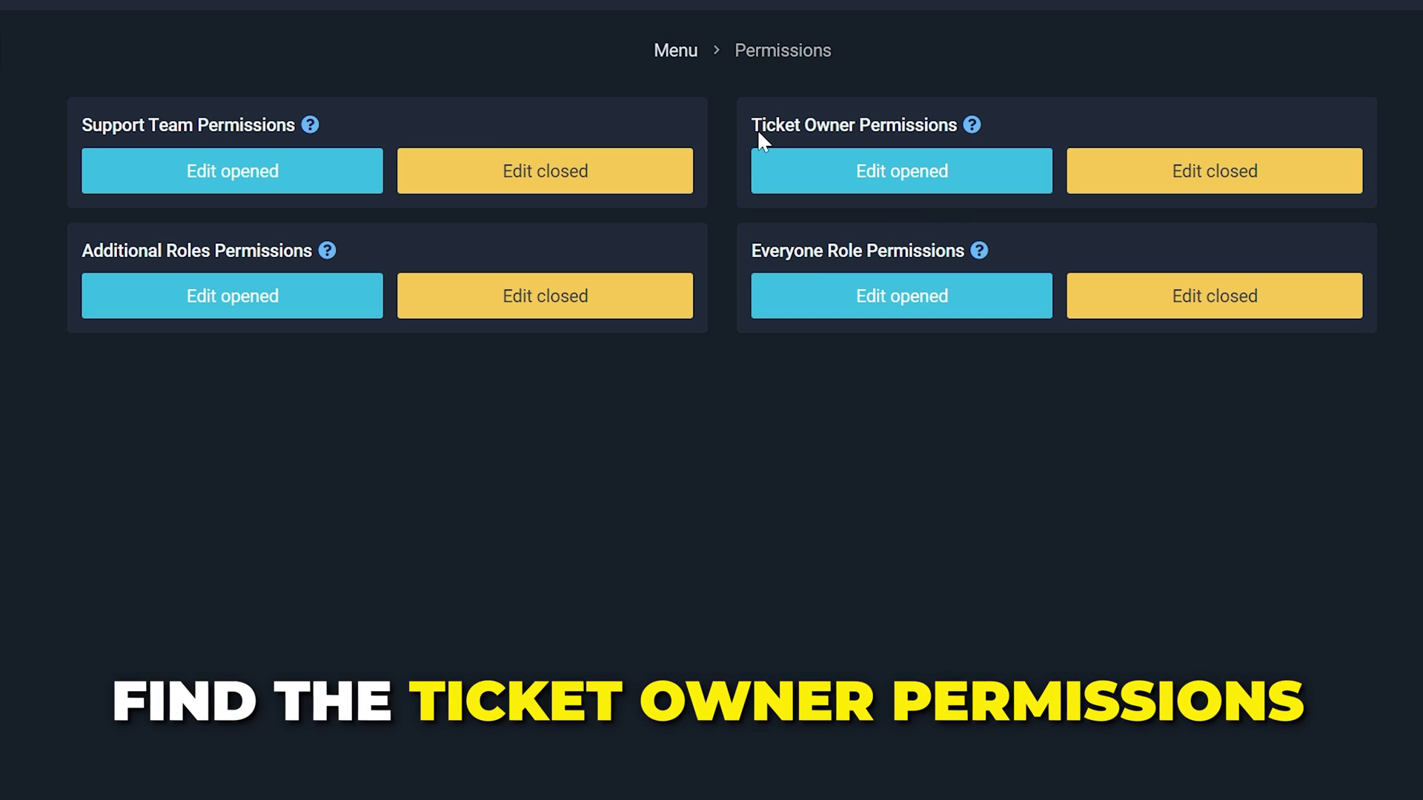
pyautogui.click(939, 185)
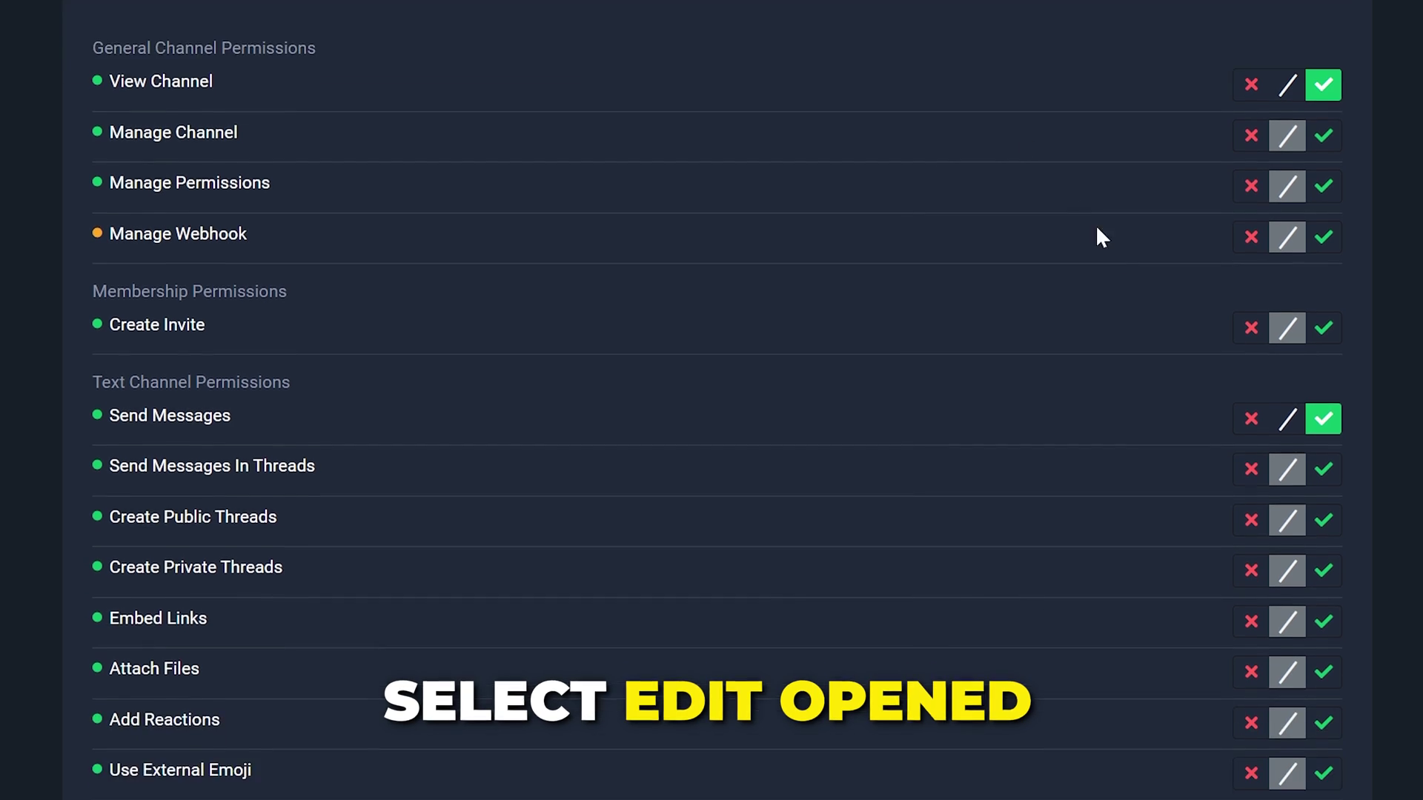
pyautogui.scroll(-5, 1197, 363)
pyautogui.click(1324, 605)
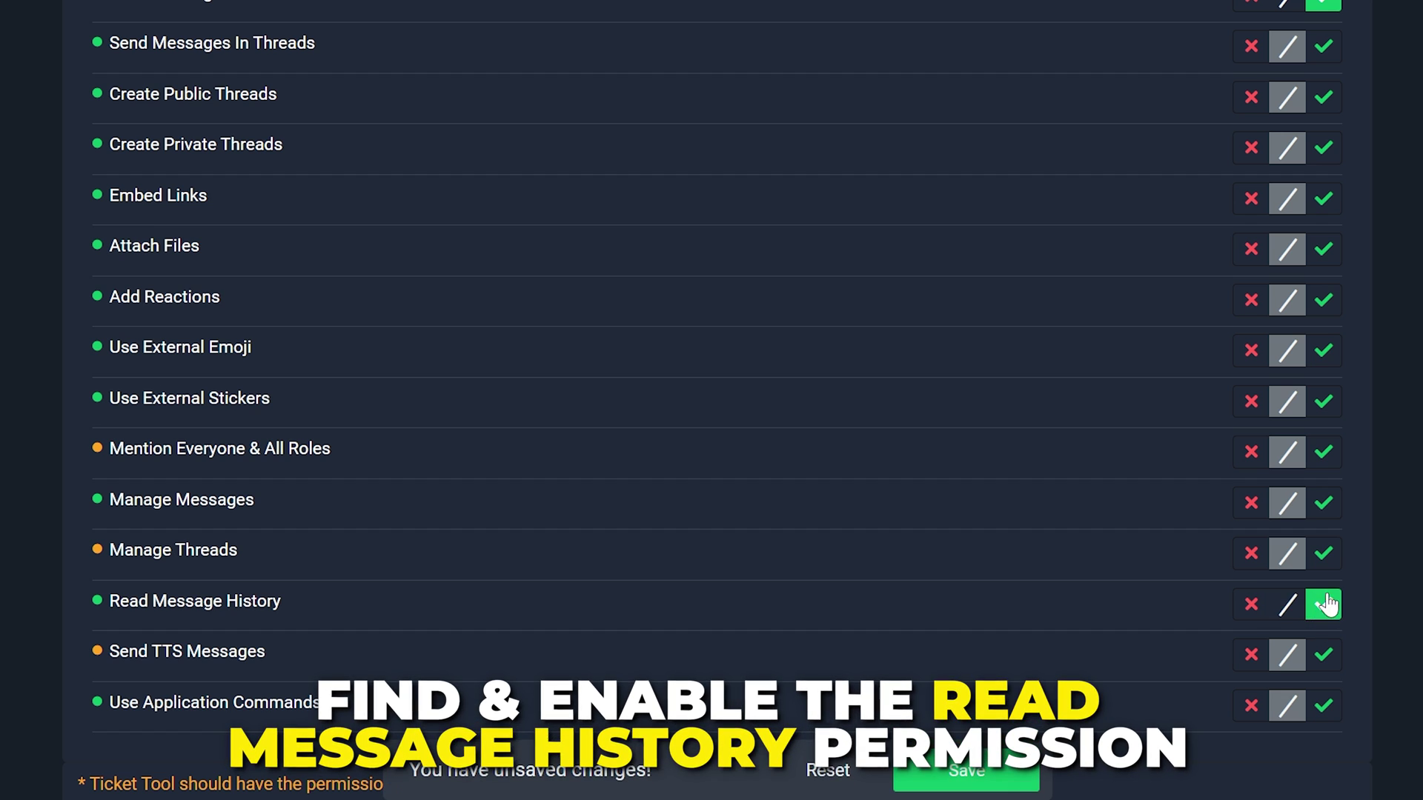
pyautogui.click(966, 770)
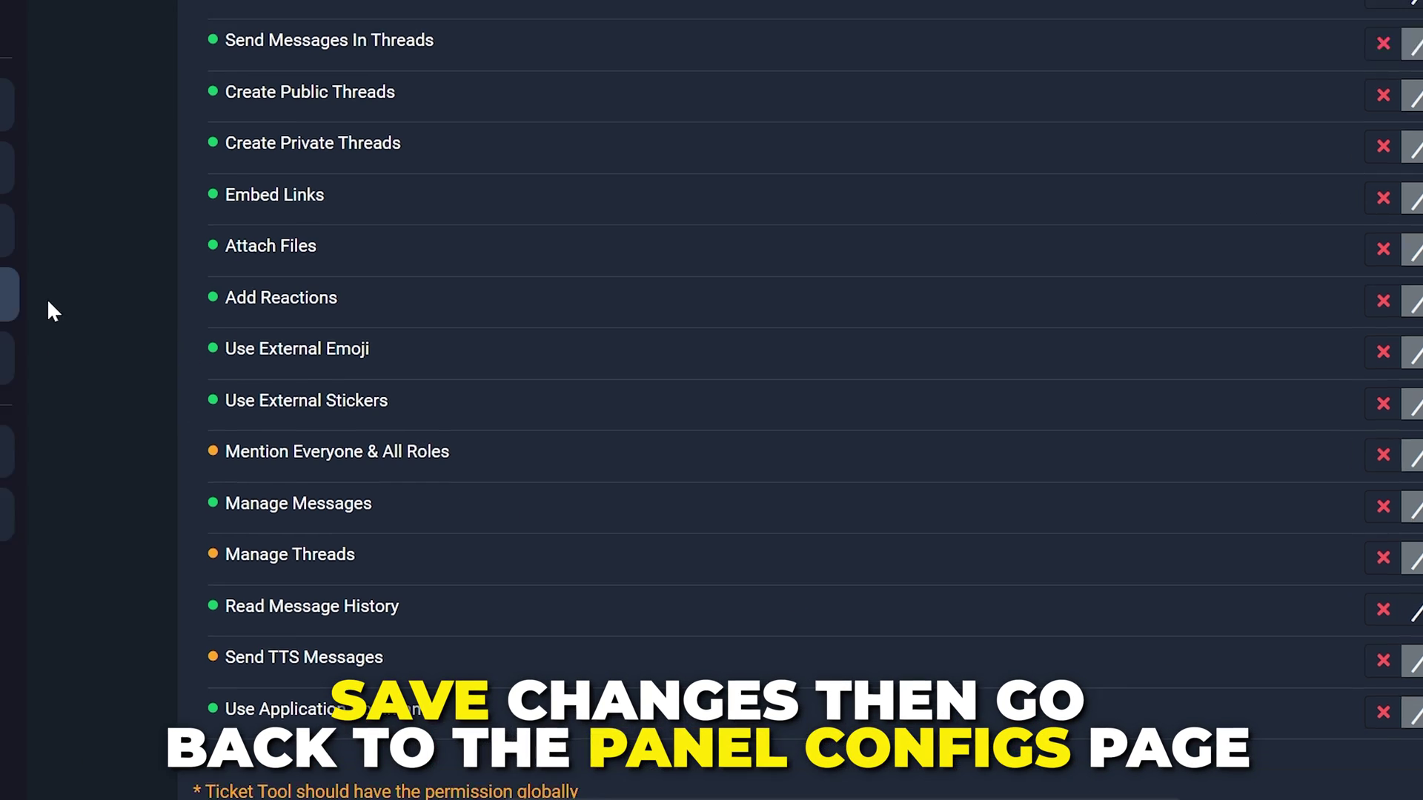
pyautogui.click(510, 306)
# - Send the Support Tickets panel message to the support-ticket channel
pyautogui.scroll(5, 649, 327)
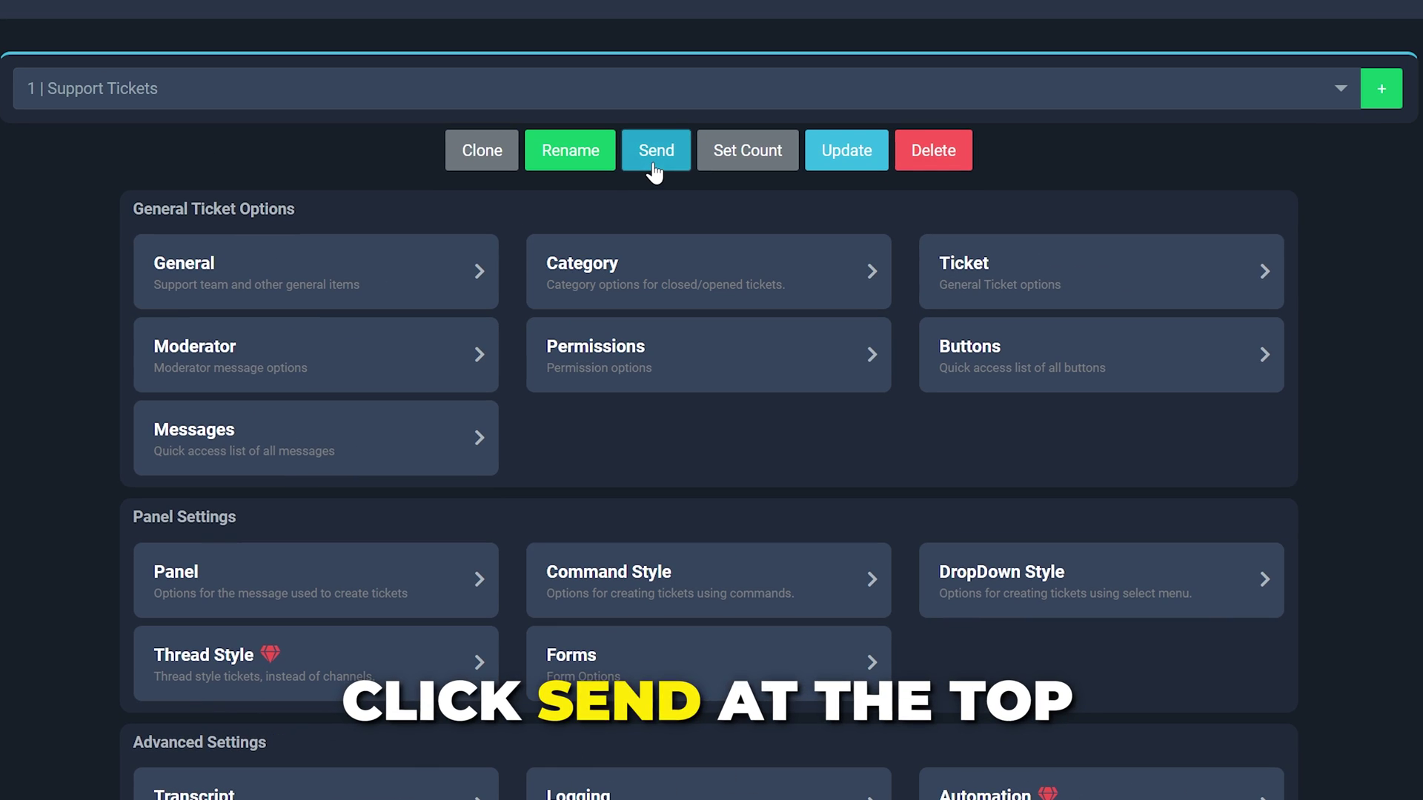
pyautogui.click(654, 172)
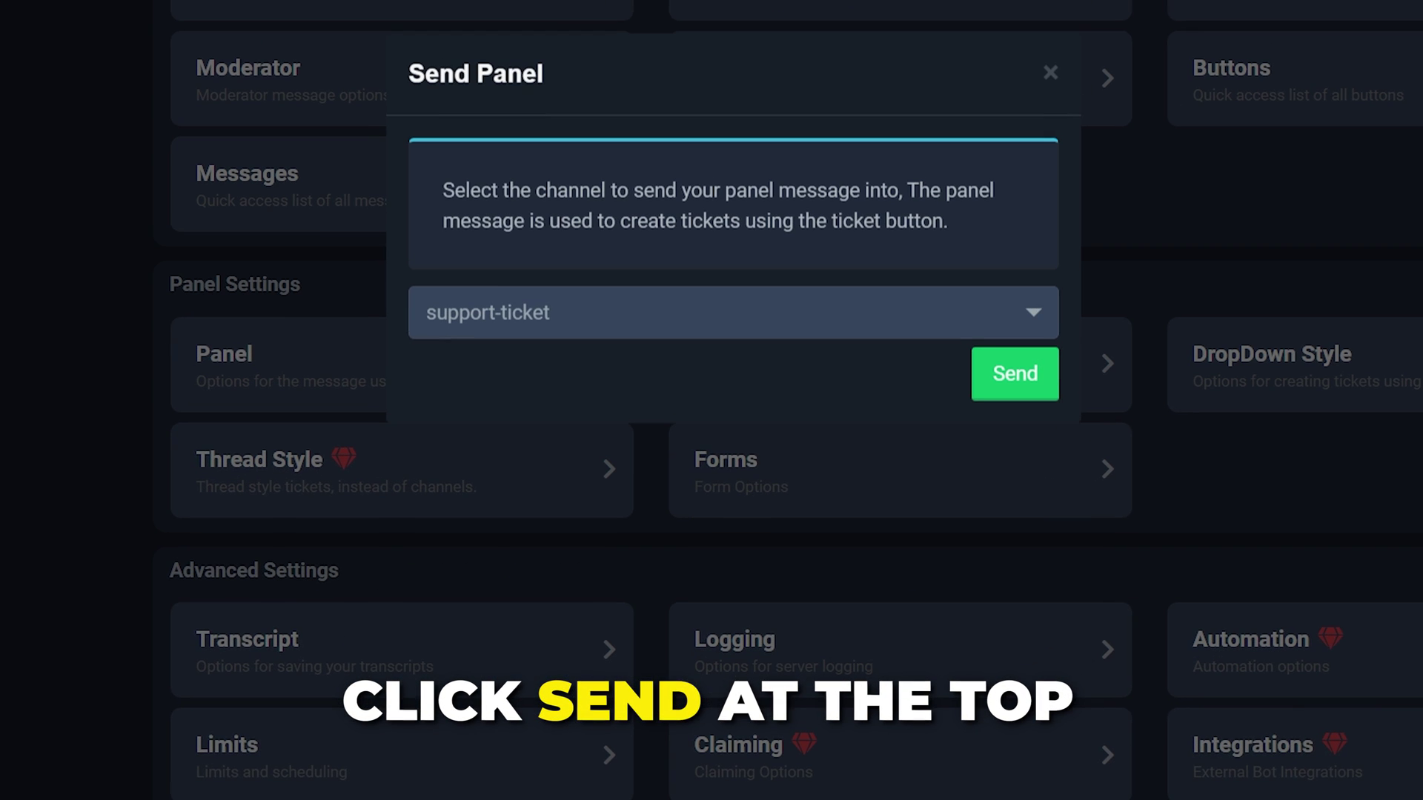
pyautogui.click(589, 318)
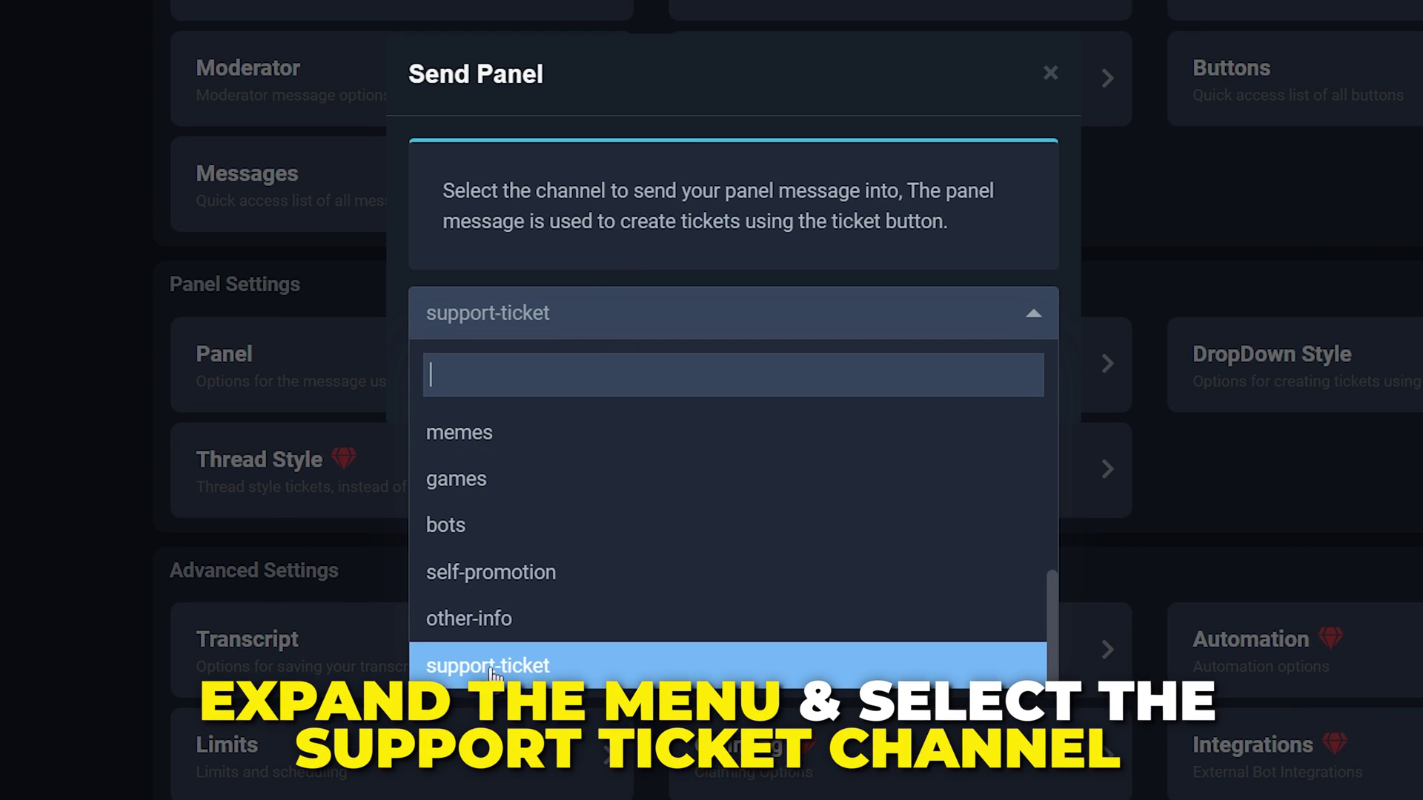
pyautogui.click(510, 662)
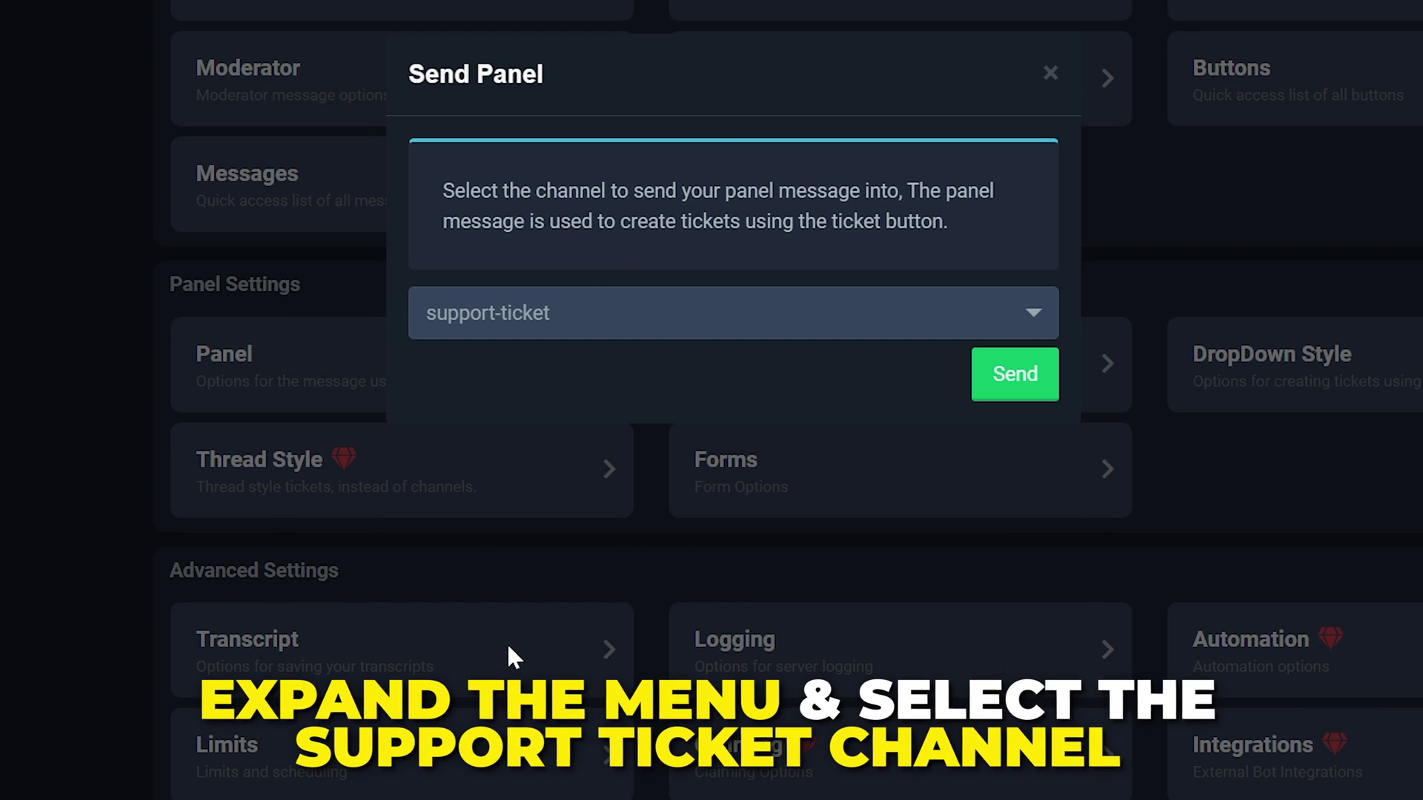
pyautogui.click(1008, 387)
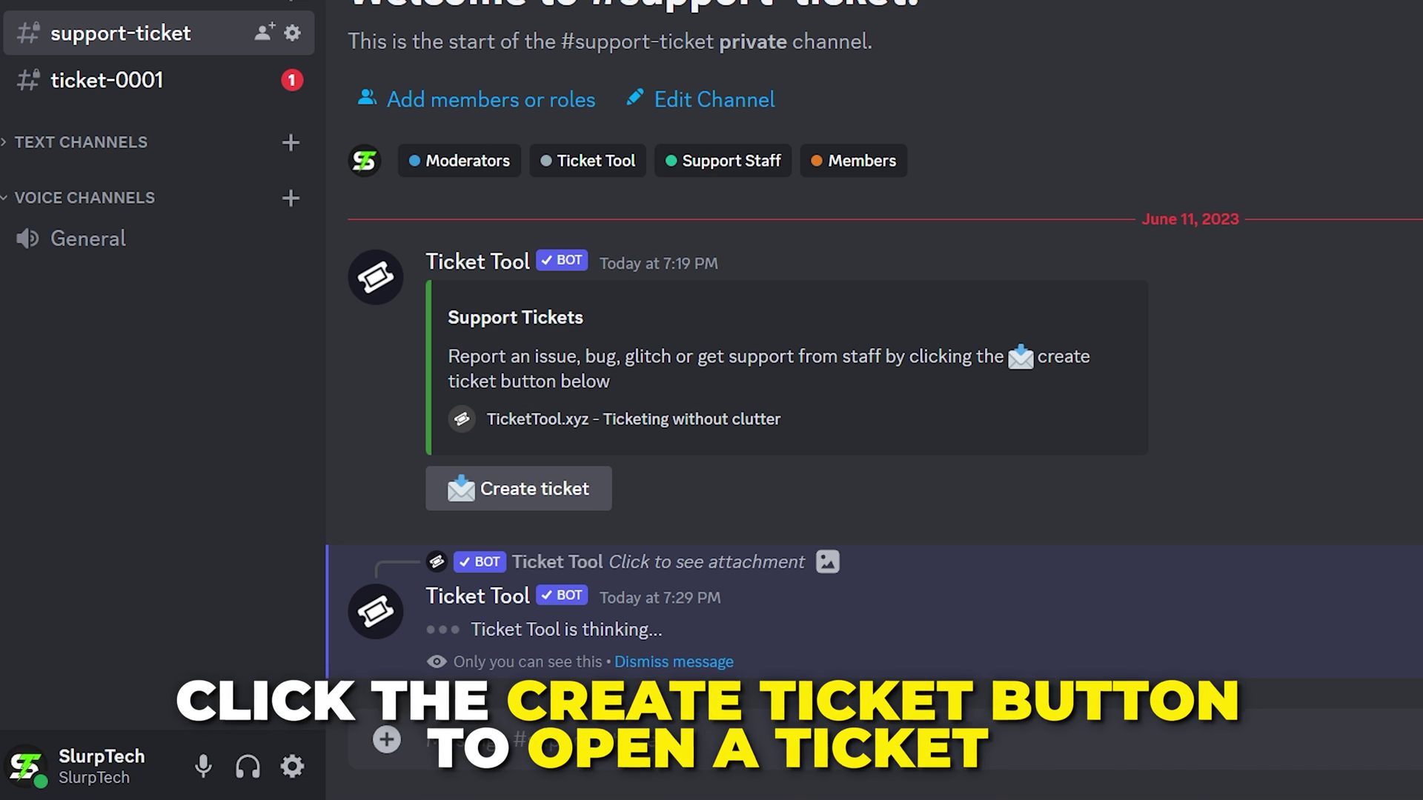
# - In Discord, open the ticket-0001 channel, confirm closing the ticket, and delete it
pyautogui.click(104, 83)
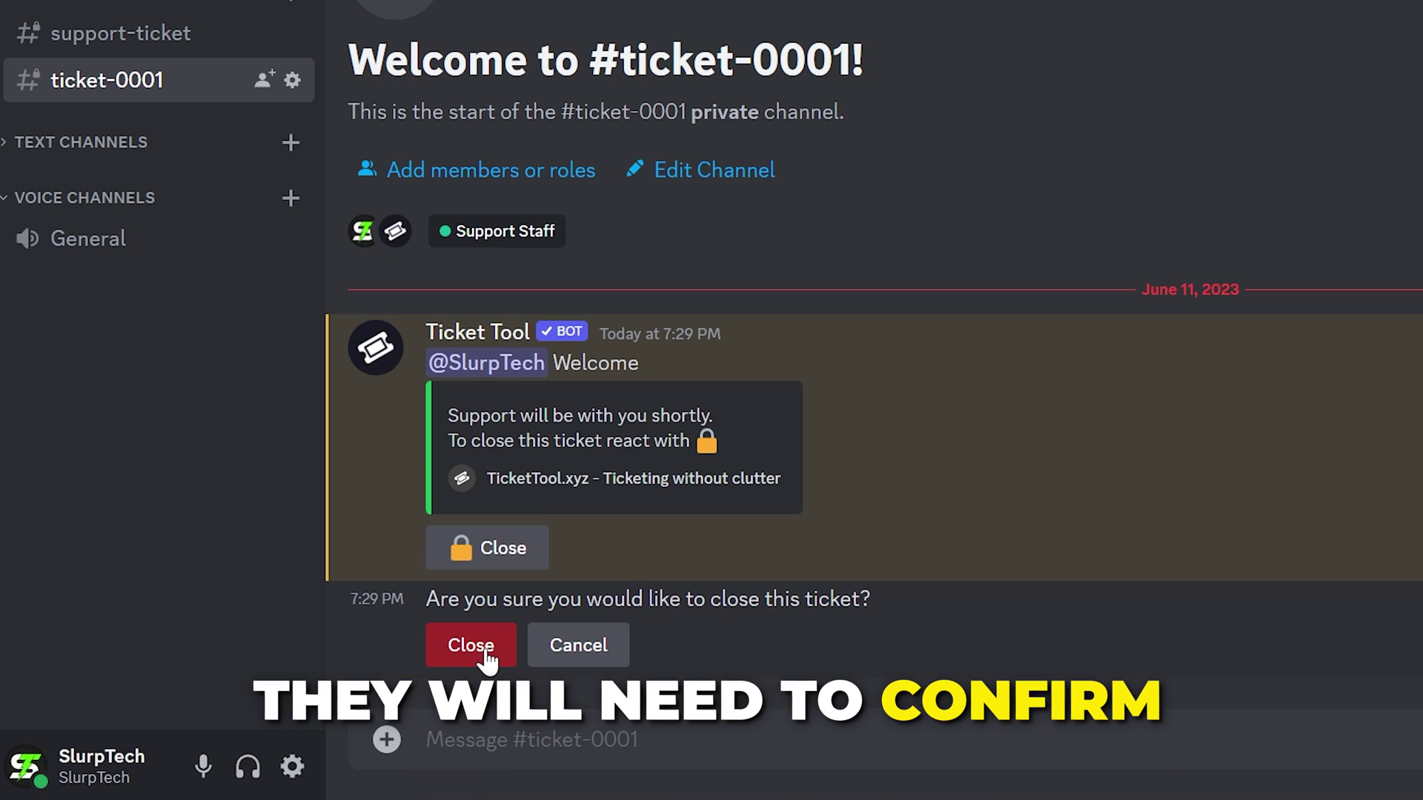
pyautogui.click(482, 646)
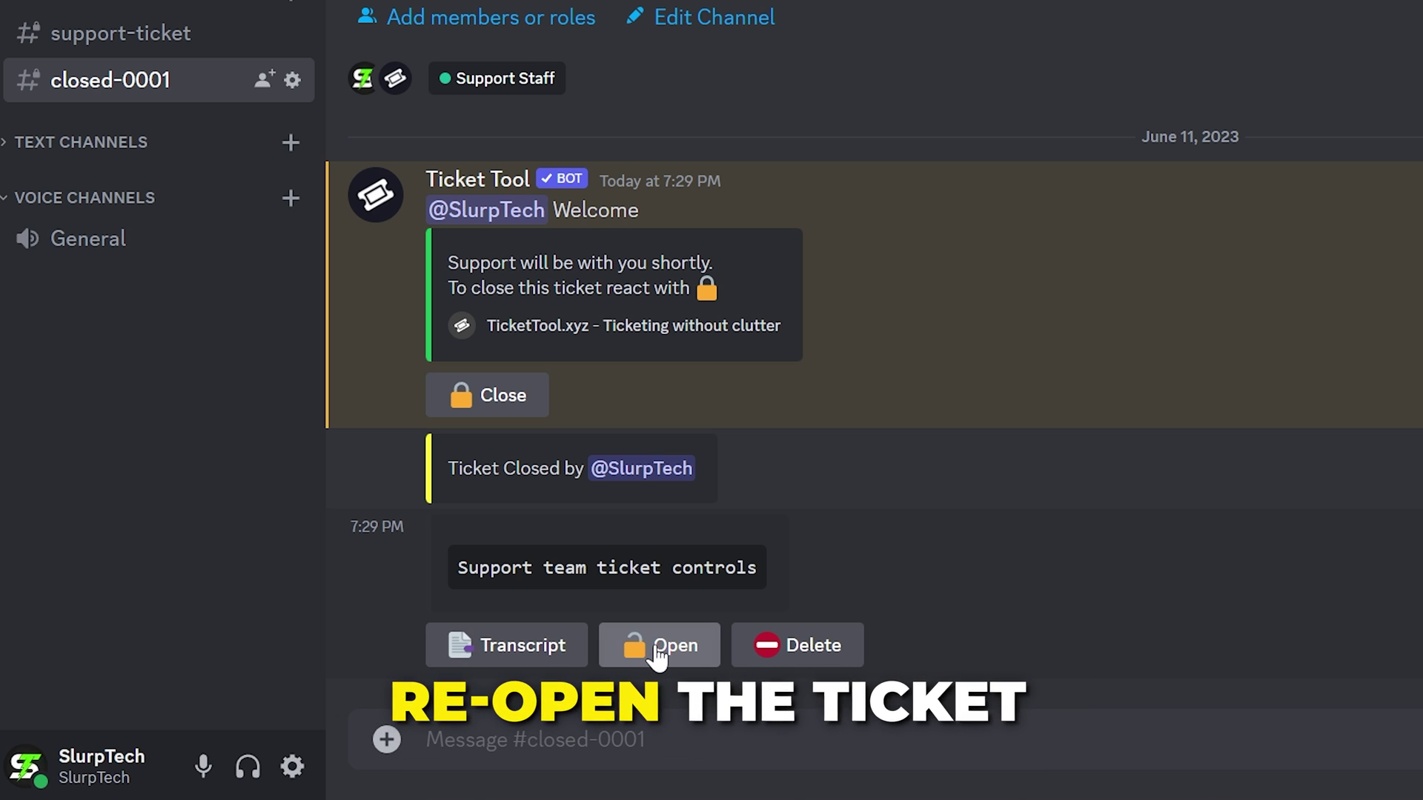
pyautogui.click(798, 660)
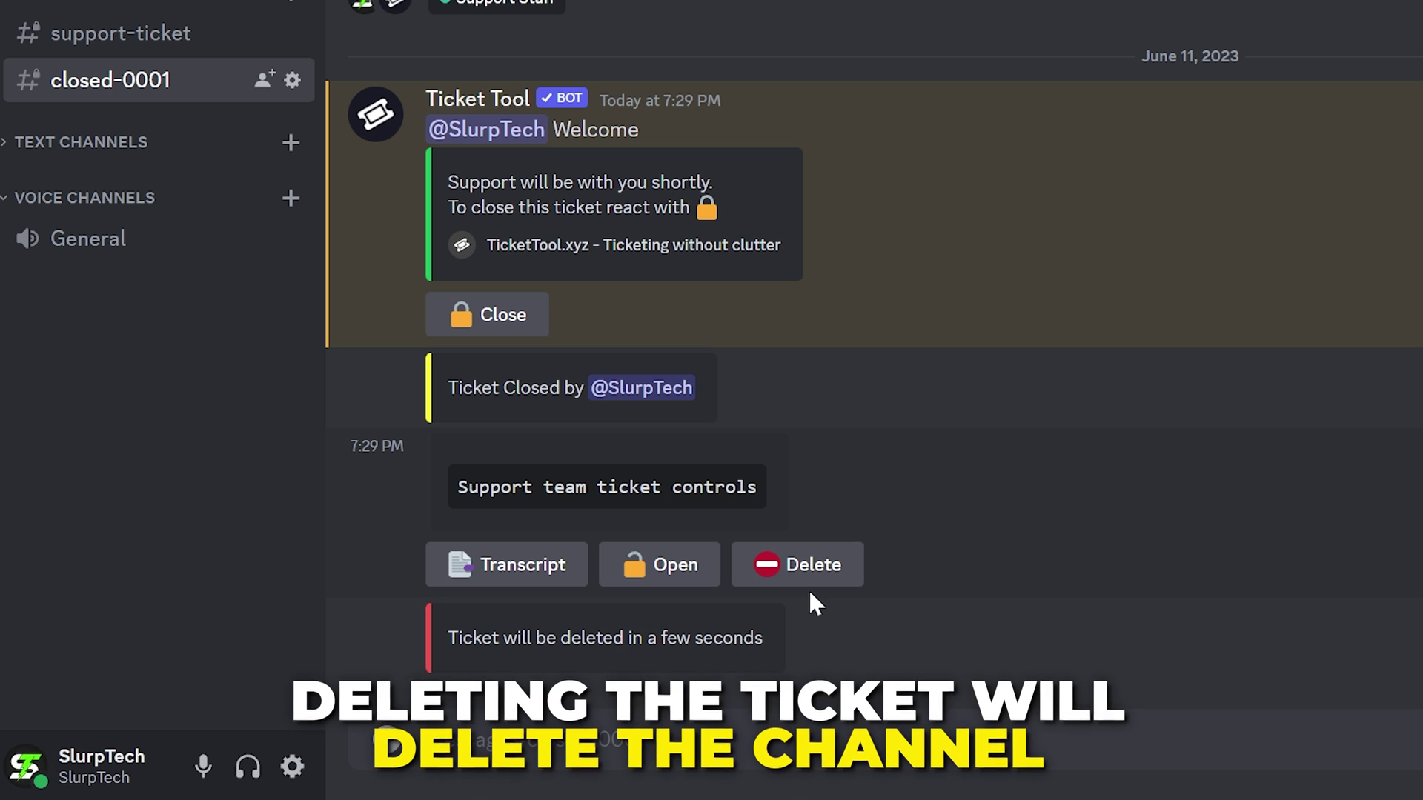